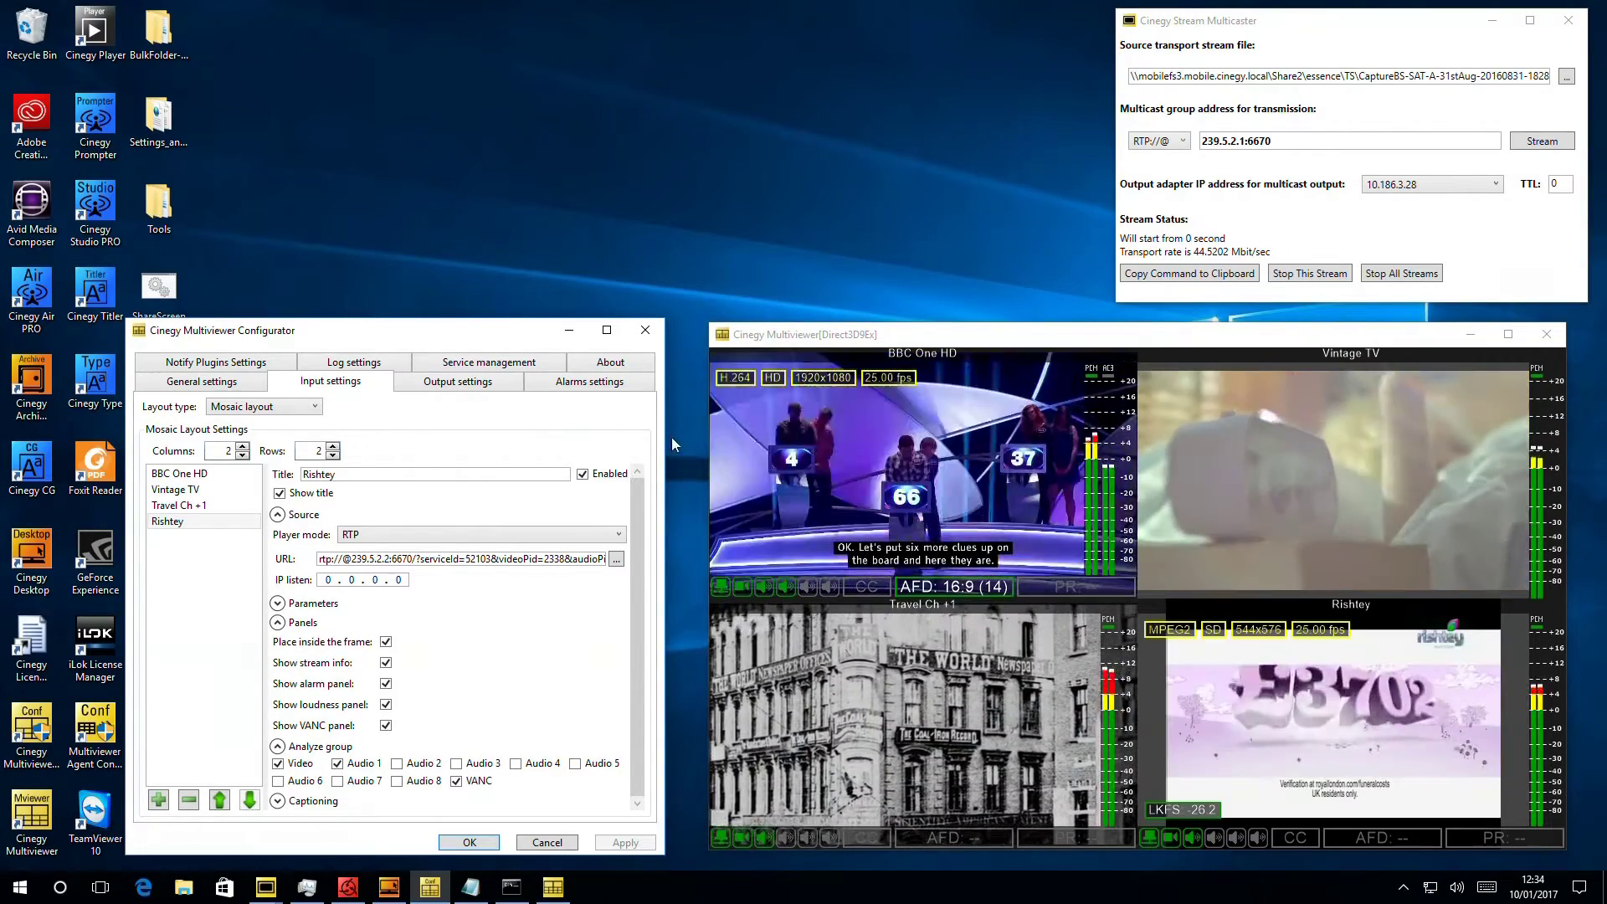
In the Alarms settings, review the VANC, Dialnorm and RTP alert options.
click(548, 386)
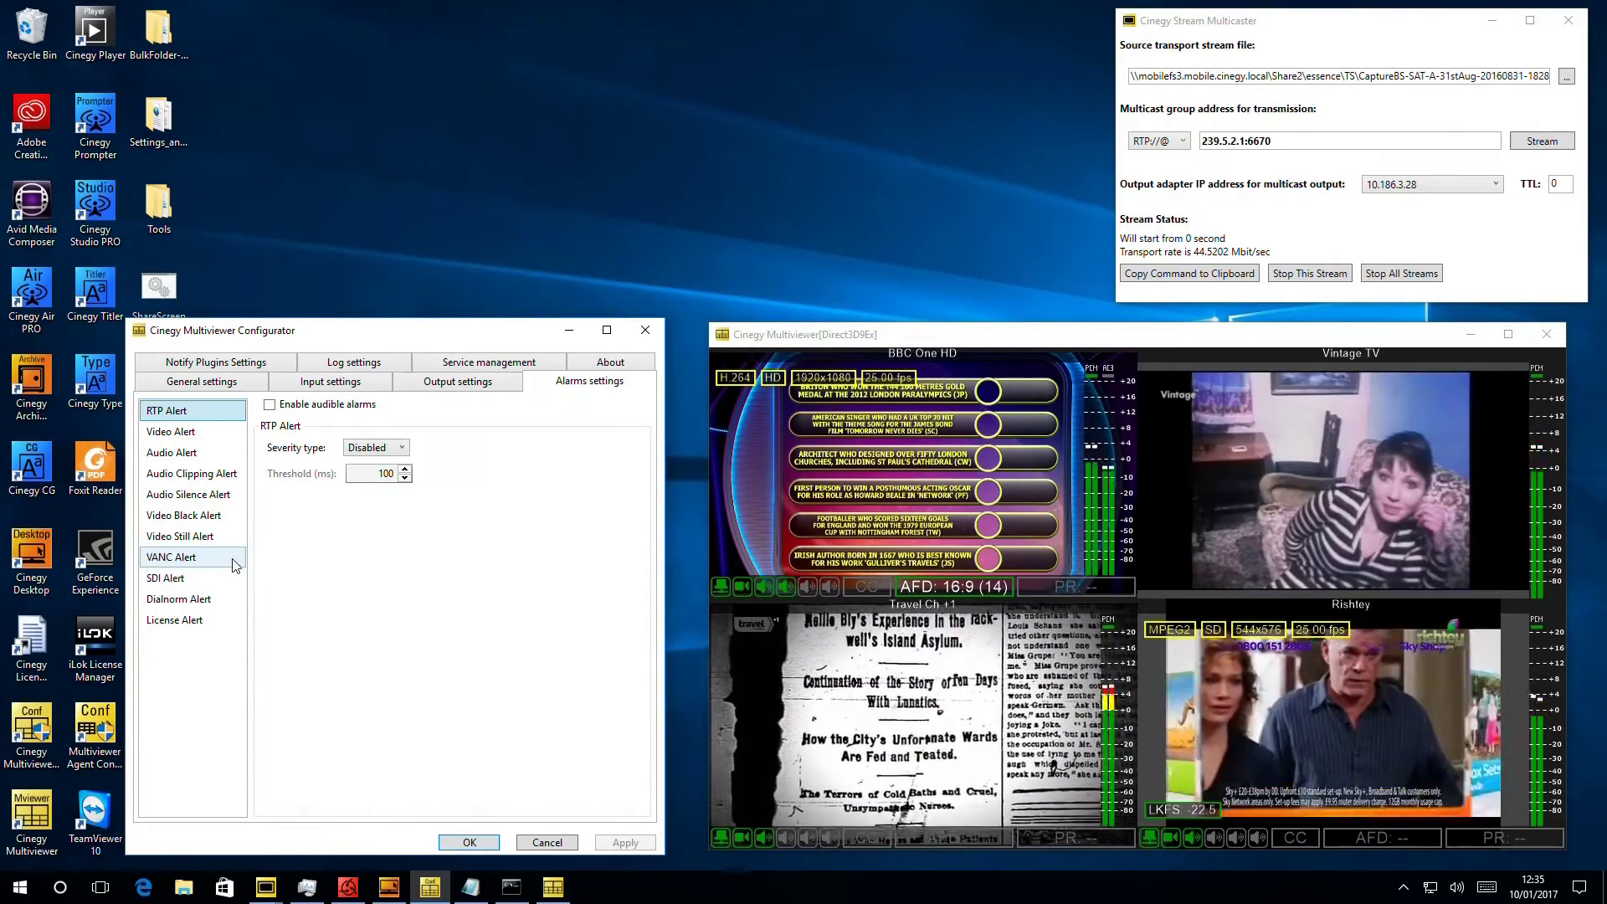
click(231, 561)
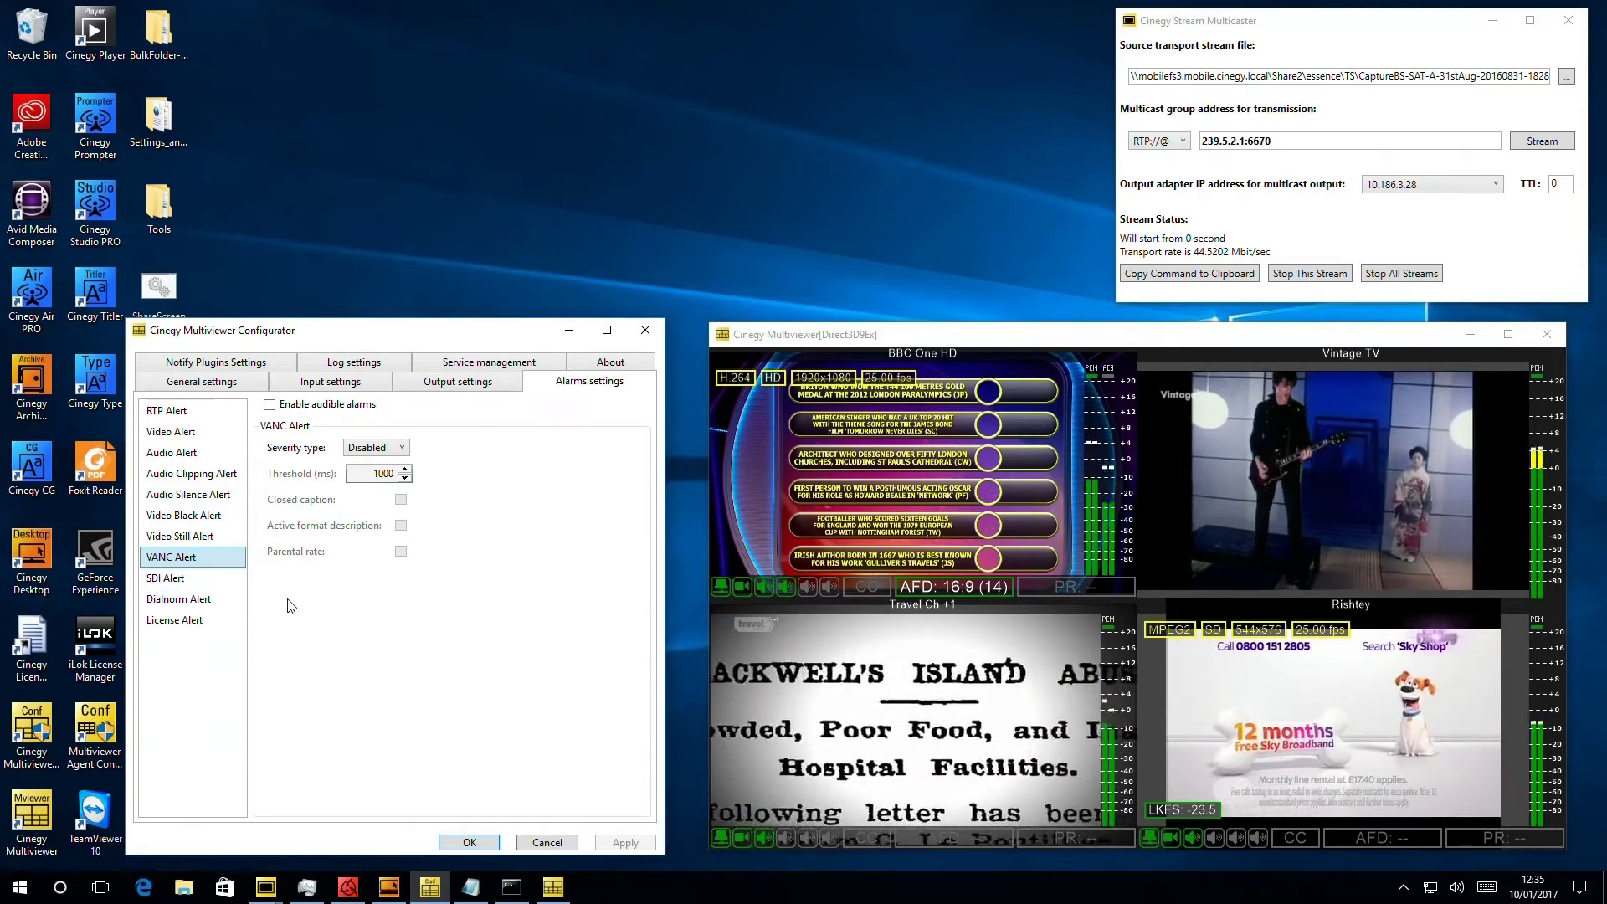
click(210, 602)
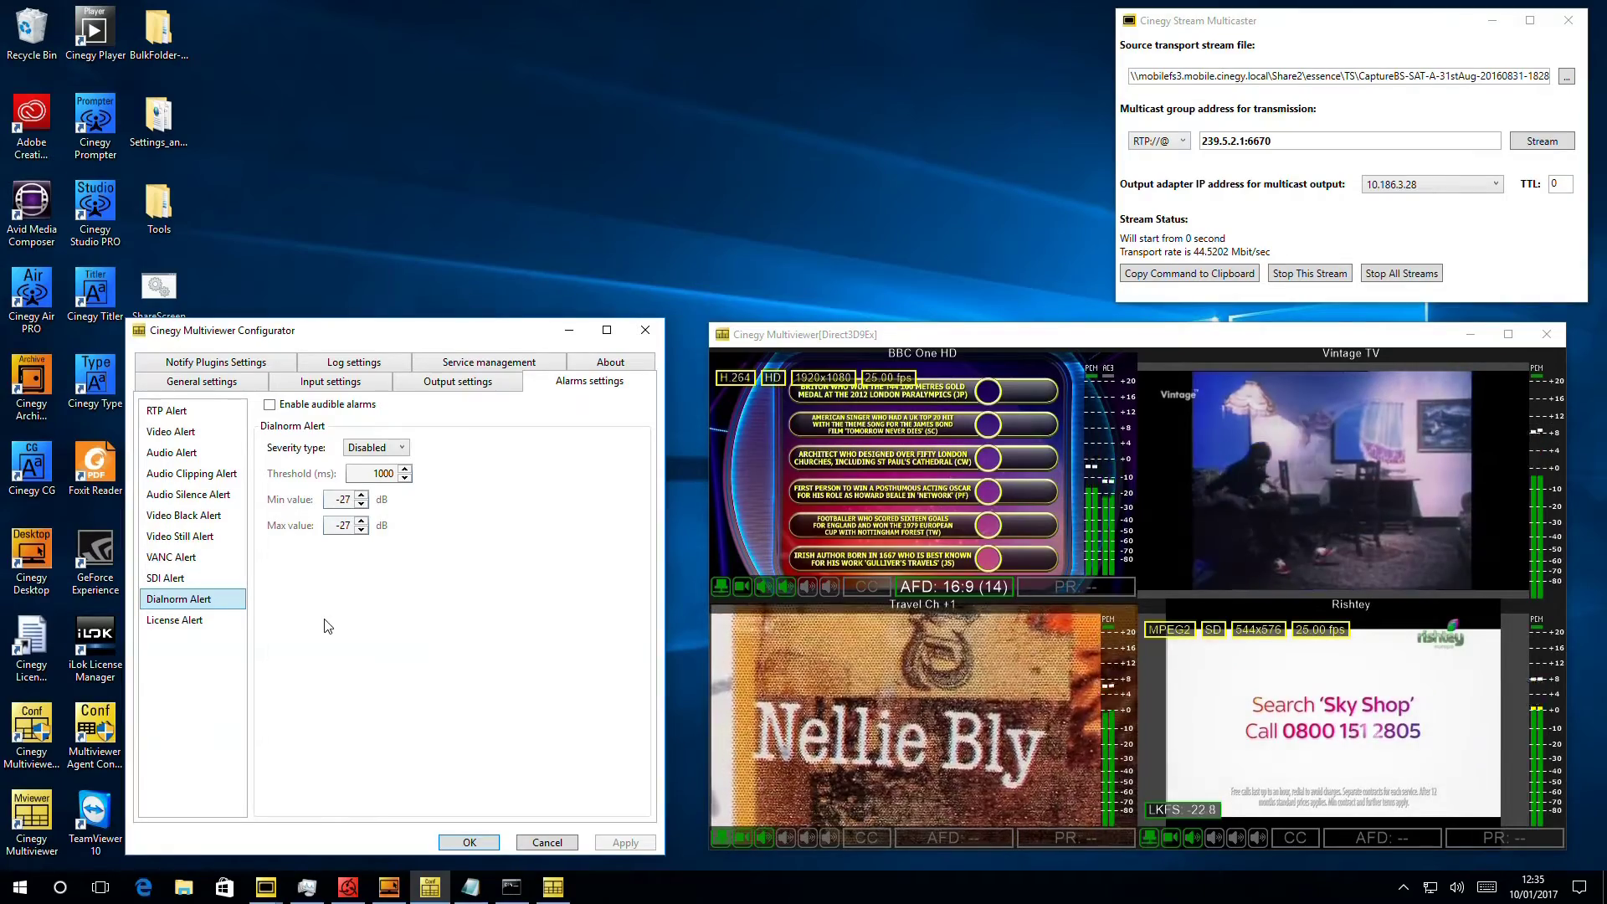
click(216, 411)
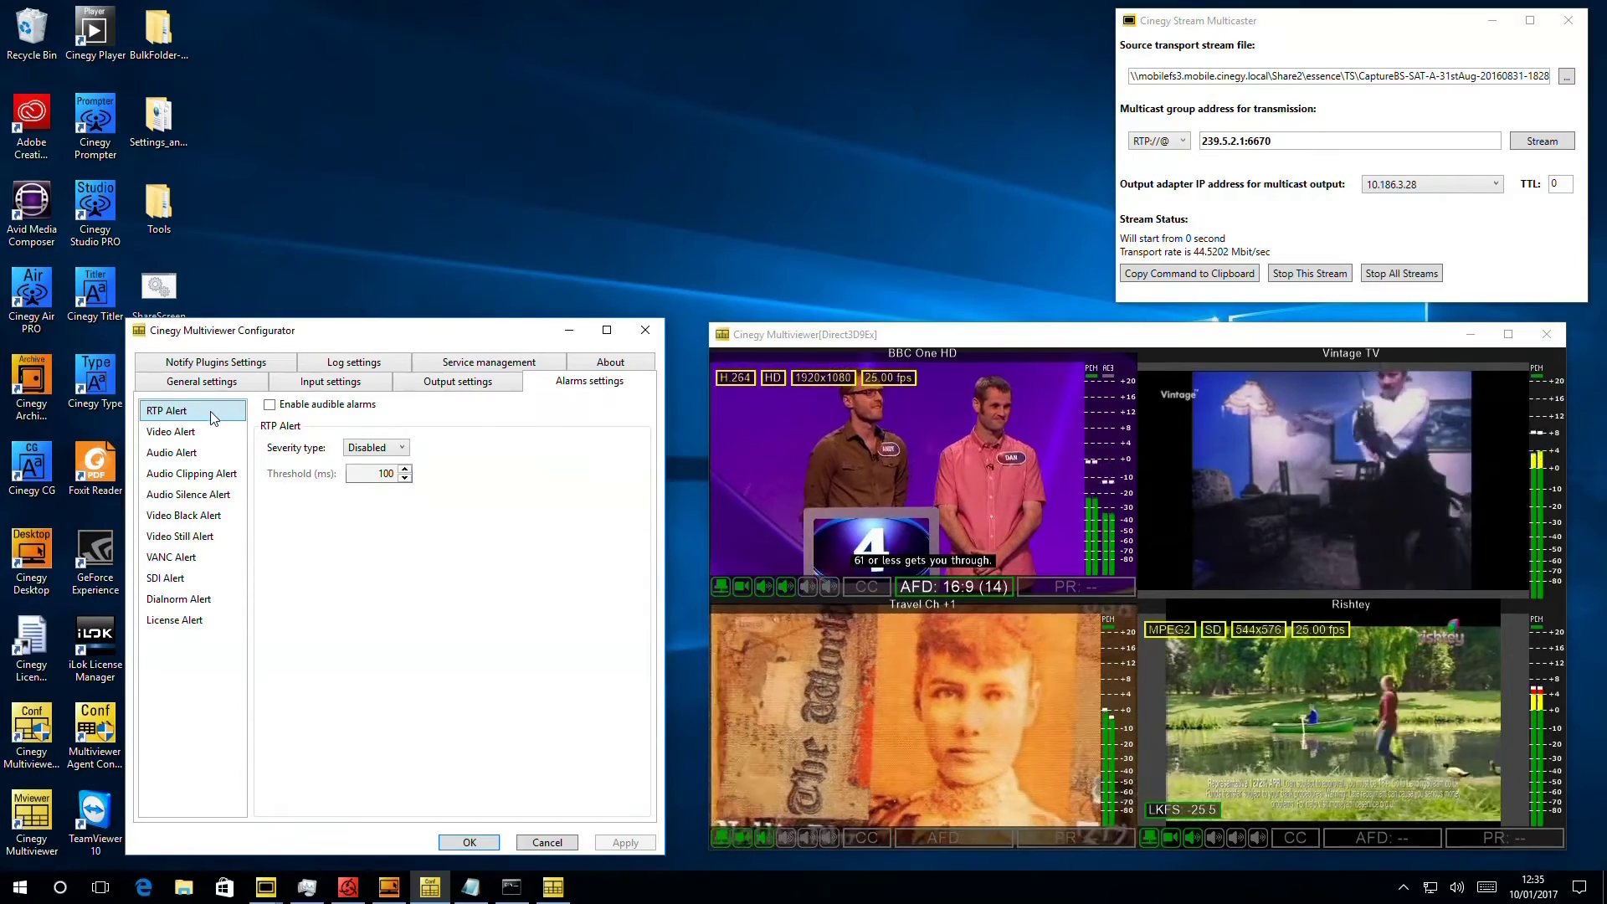
Enable audible alarms, set RTP Alert severity to Critical, and apply.
click(270, 406)
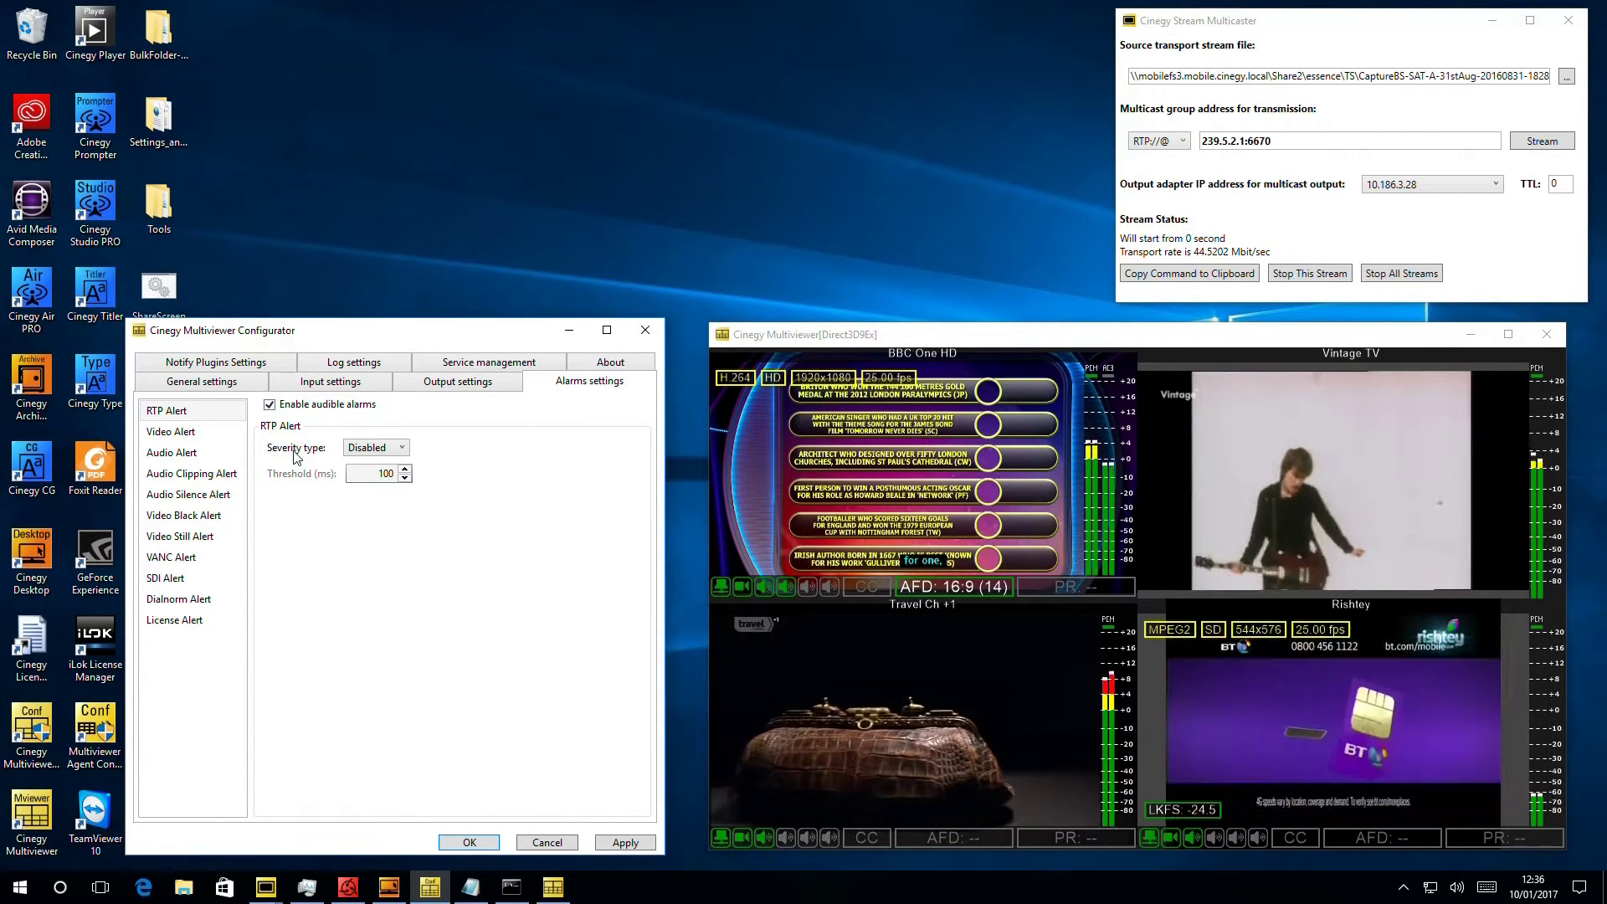
click(376, 448)
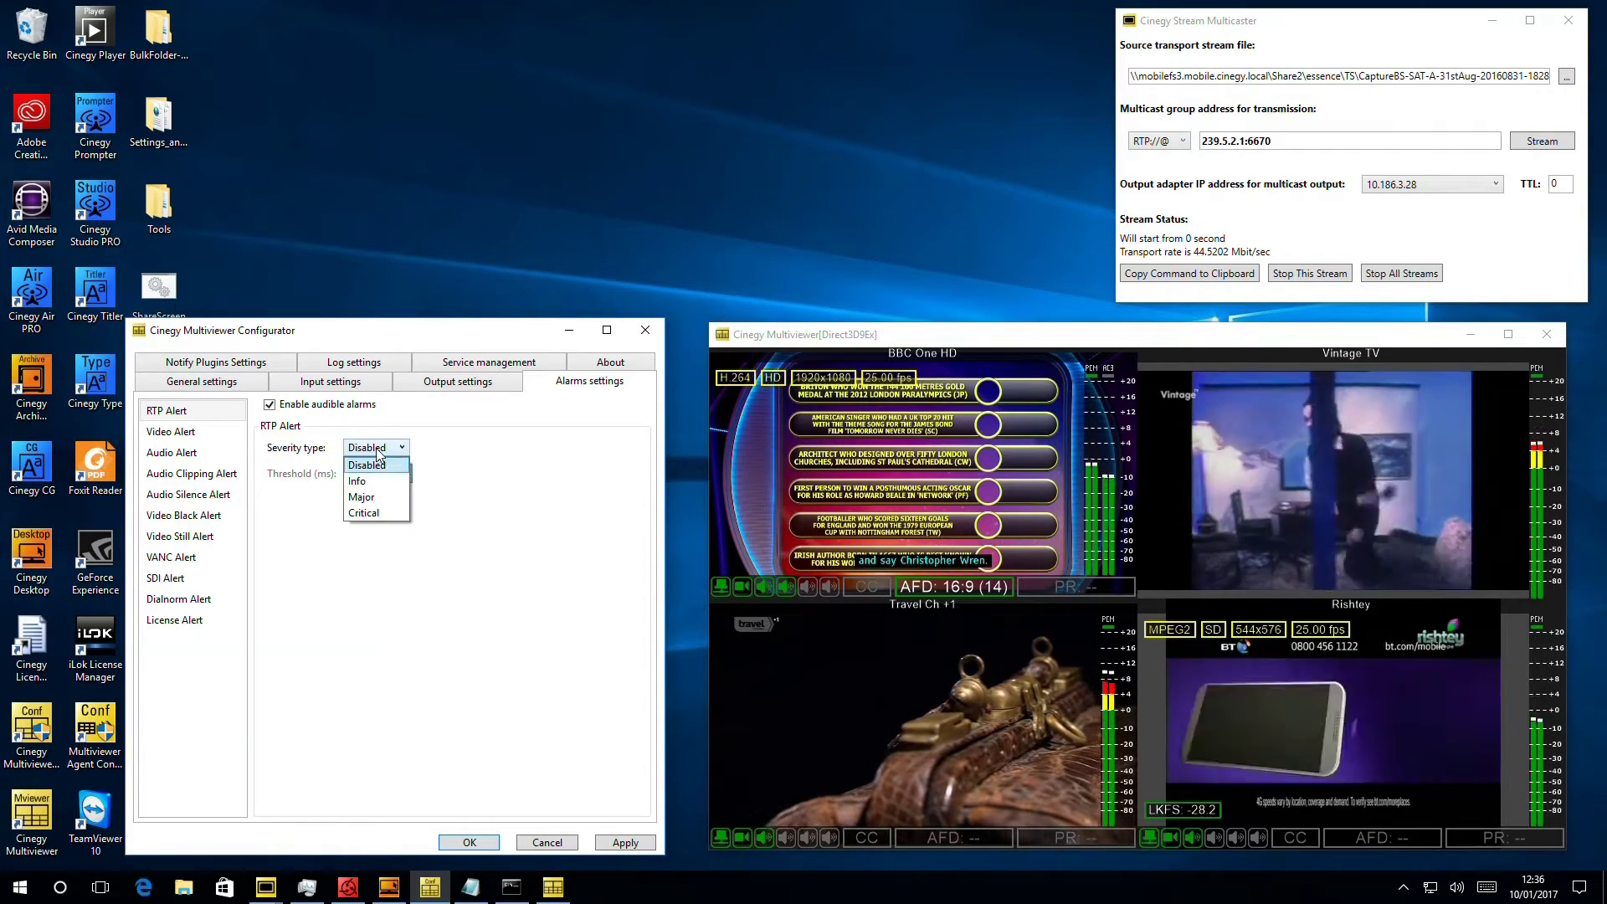
click(382, 513)
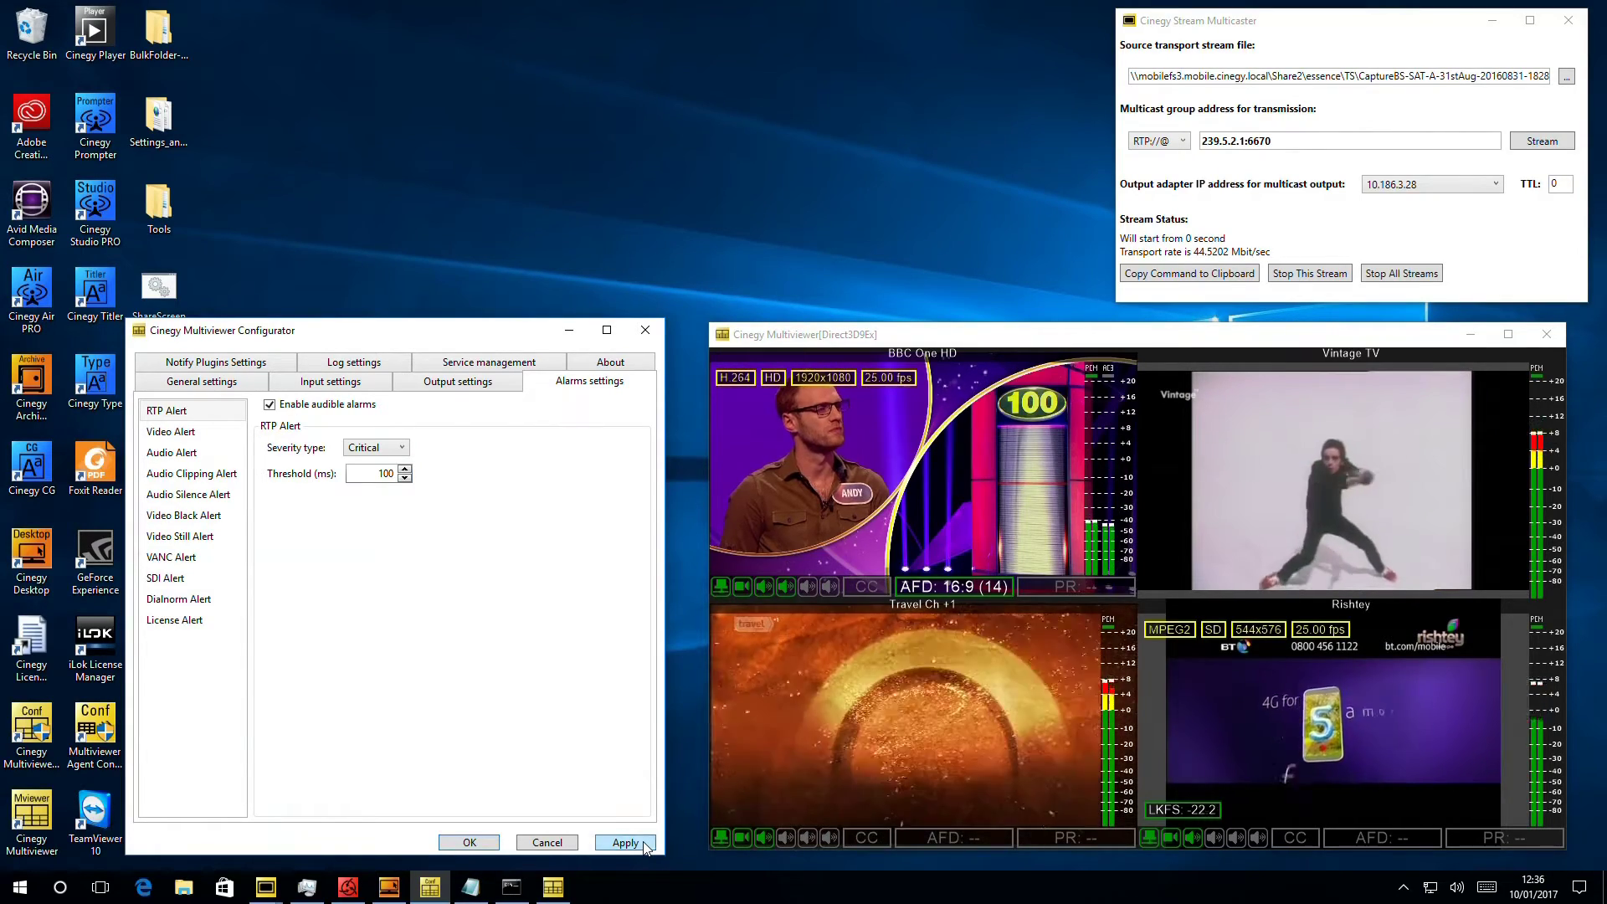
click(646, 845)
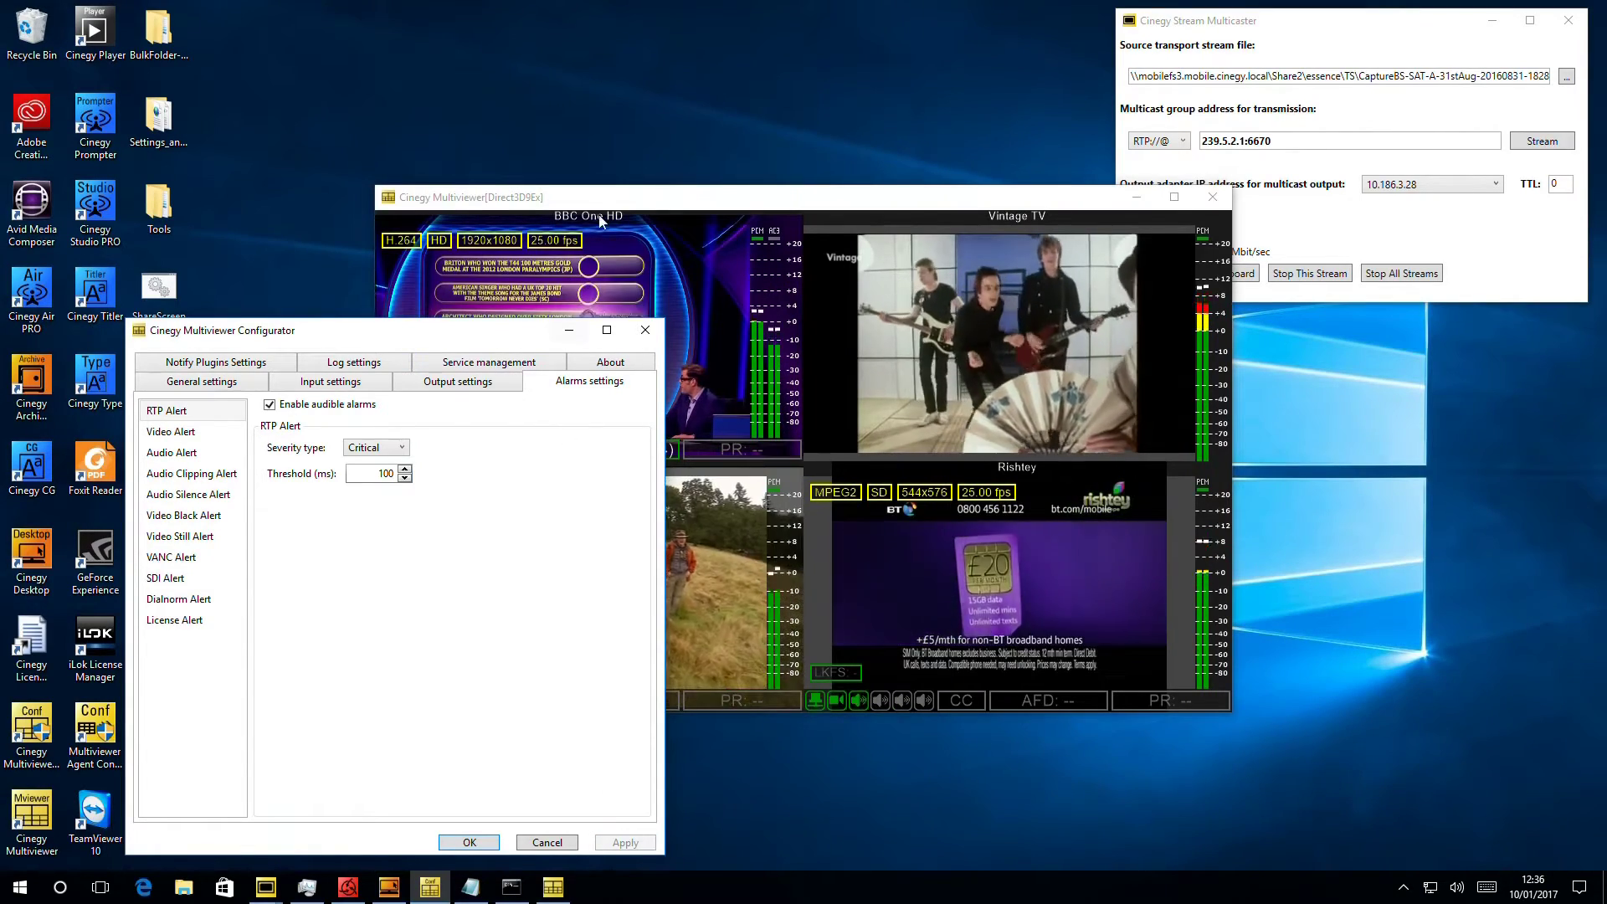
Stop the 239.5.2.1:6670 multicast stream to trigger RTP loss, then restart it.
drag(608, 205, 929, 335)
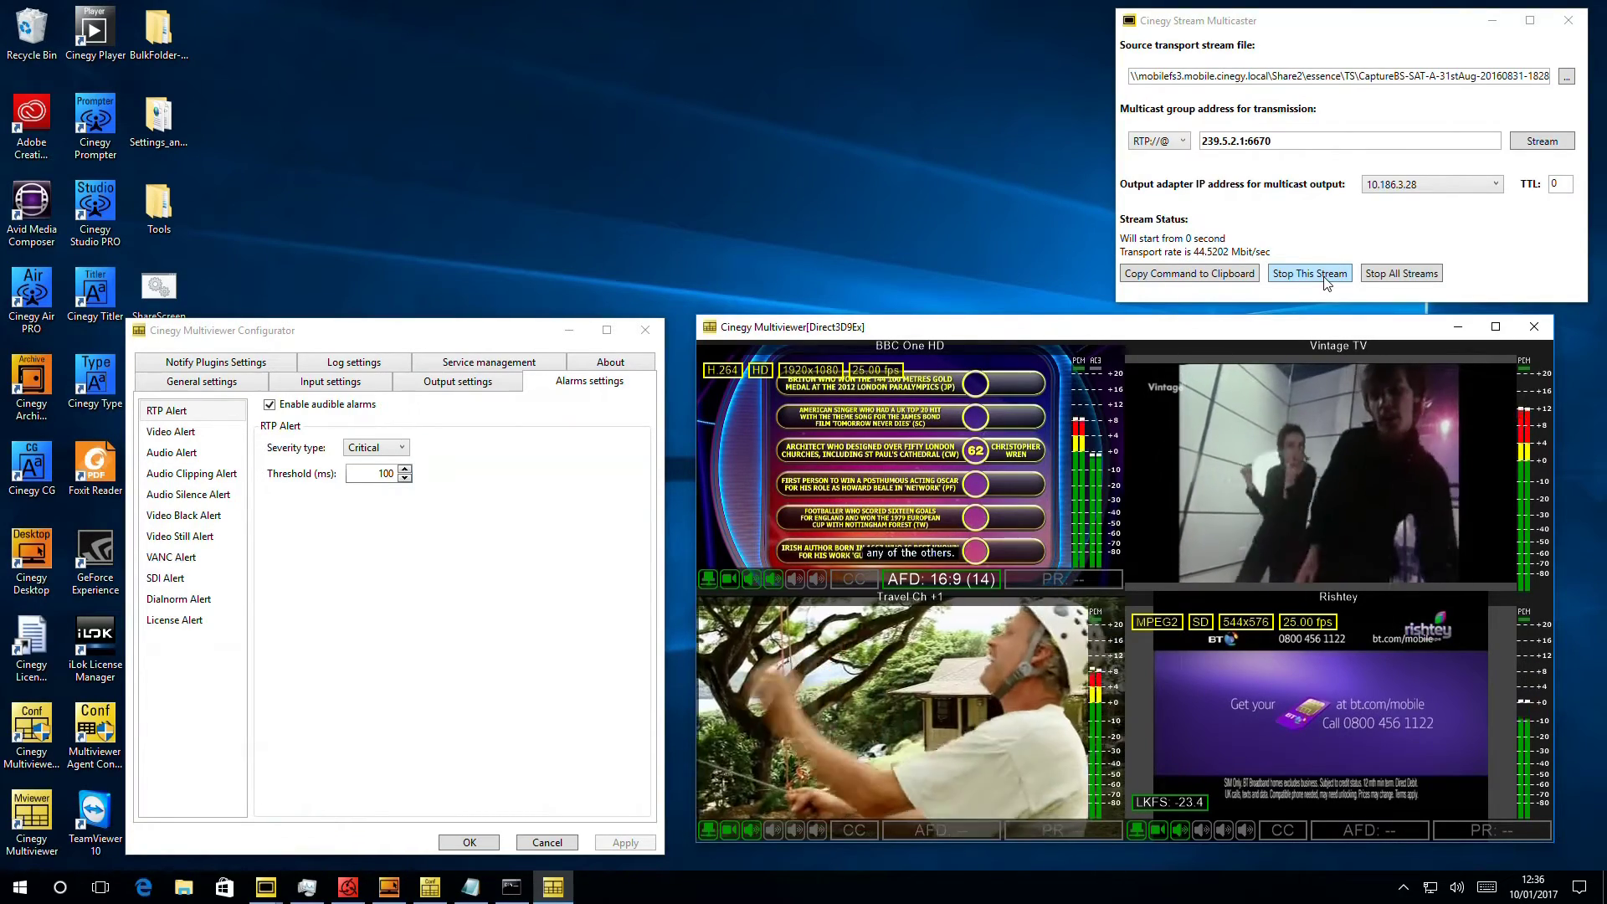
click(1327, 279)
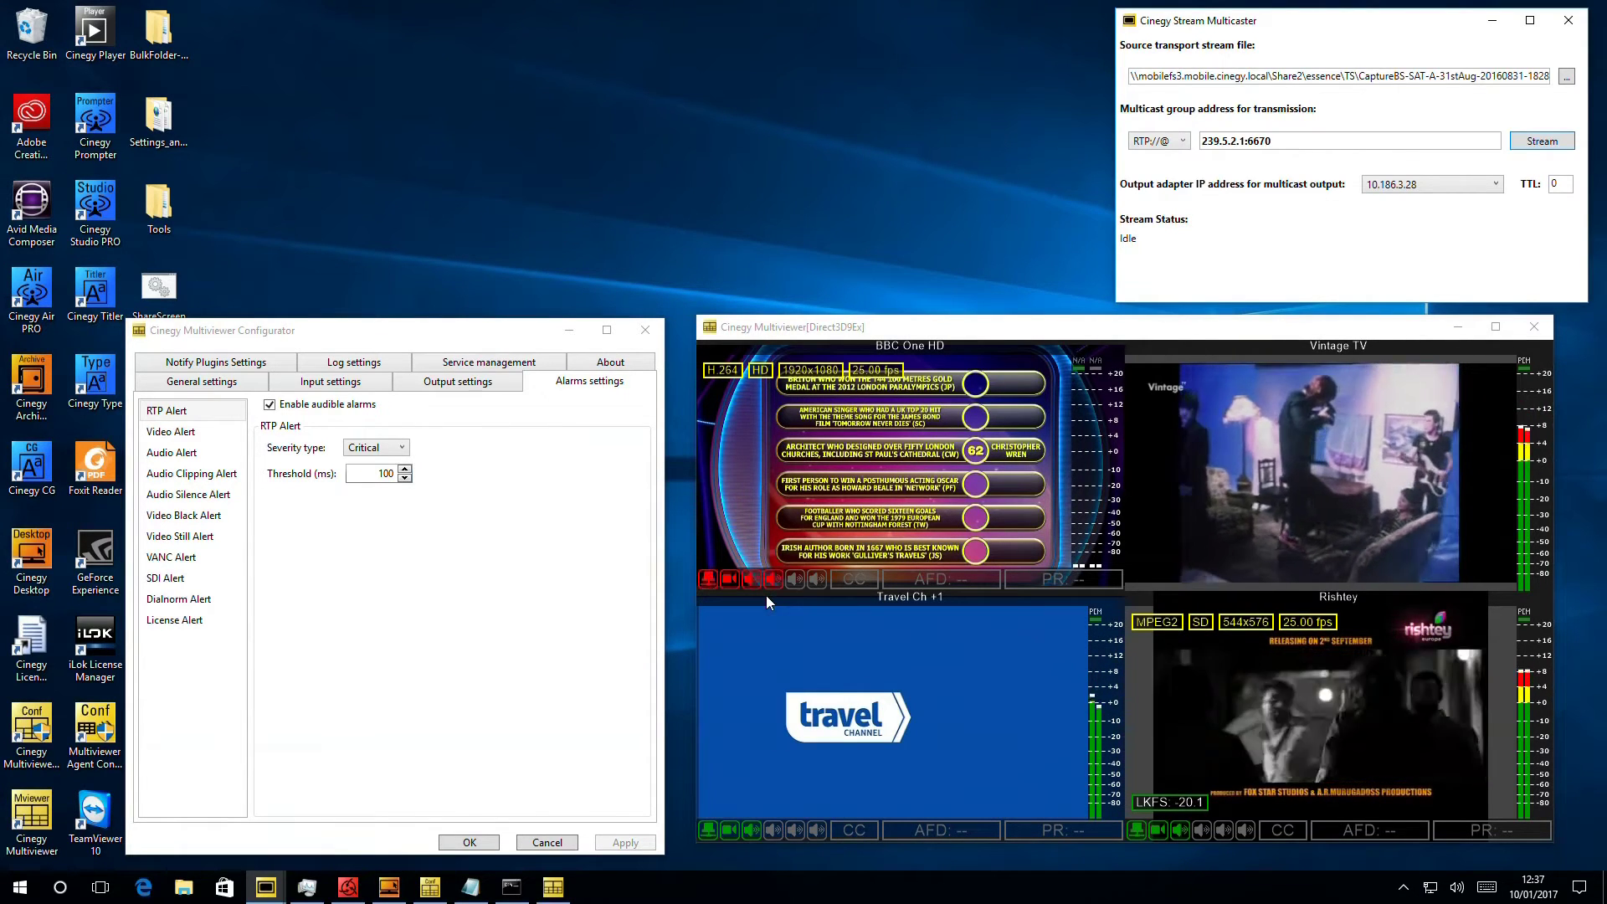
click(1554, 143)
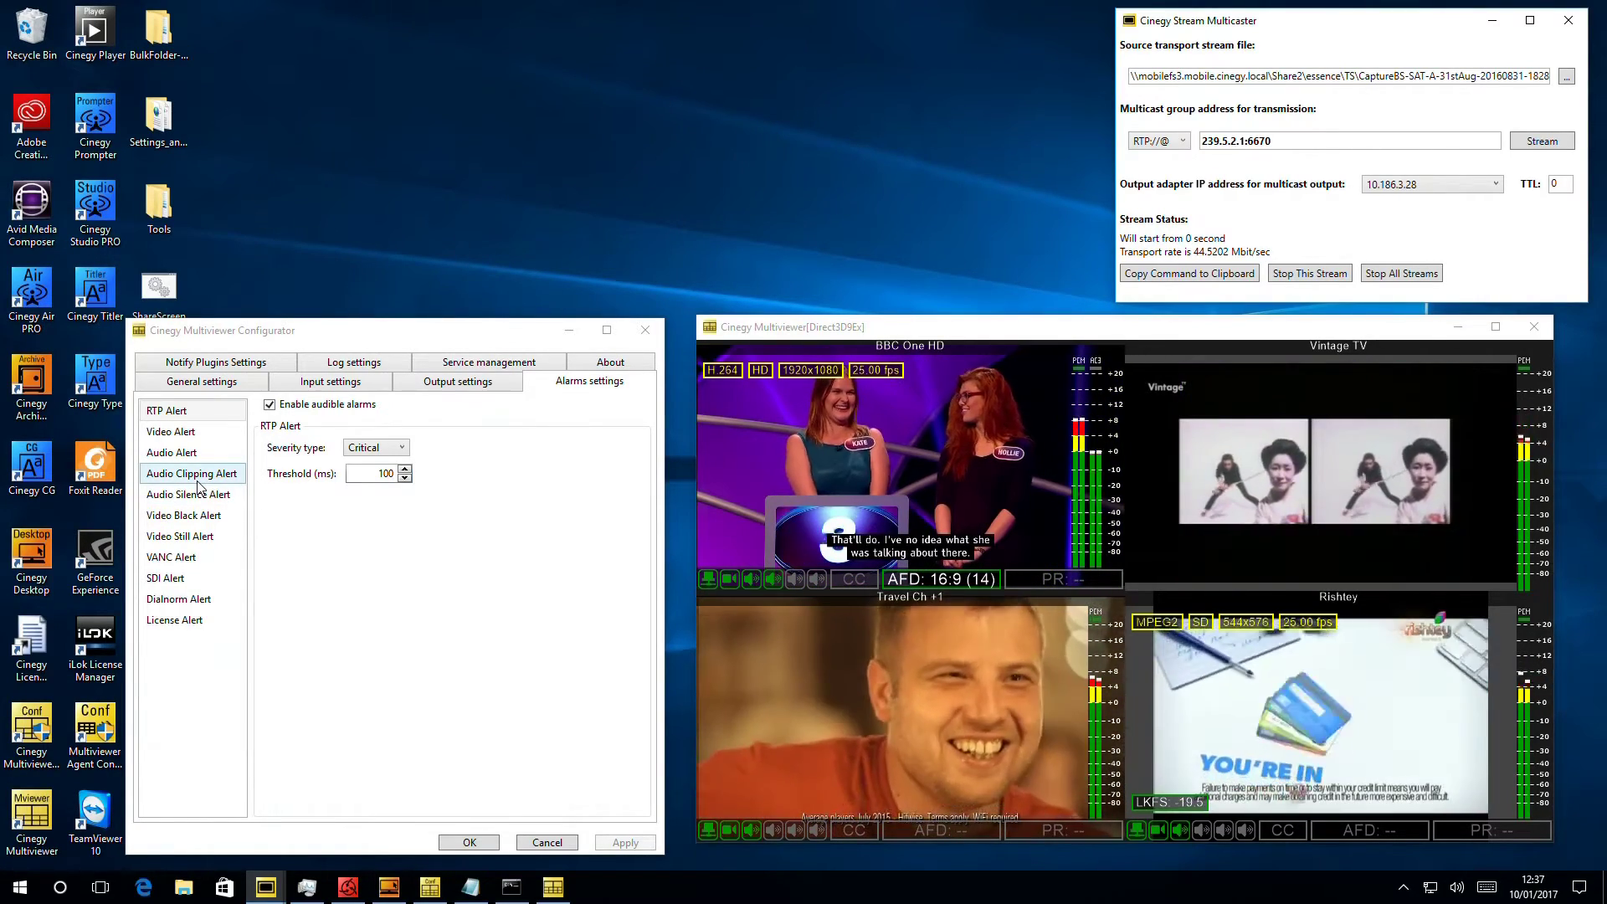
Set the Audio Clipping alert (50 ms, -10 dB VU) to Major severity and apply it.
click(199, 483)
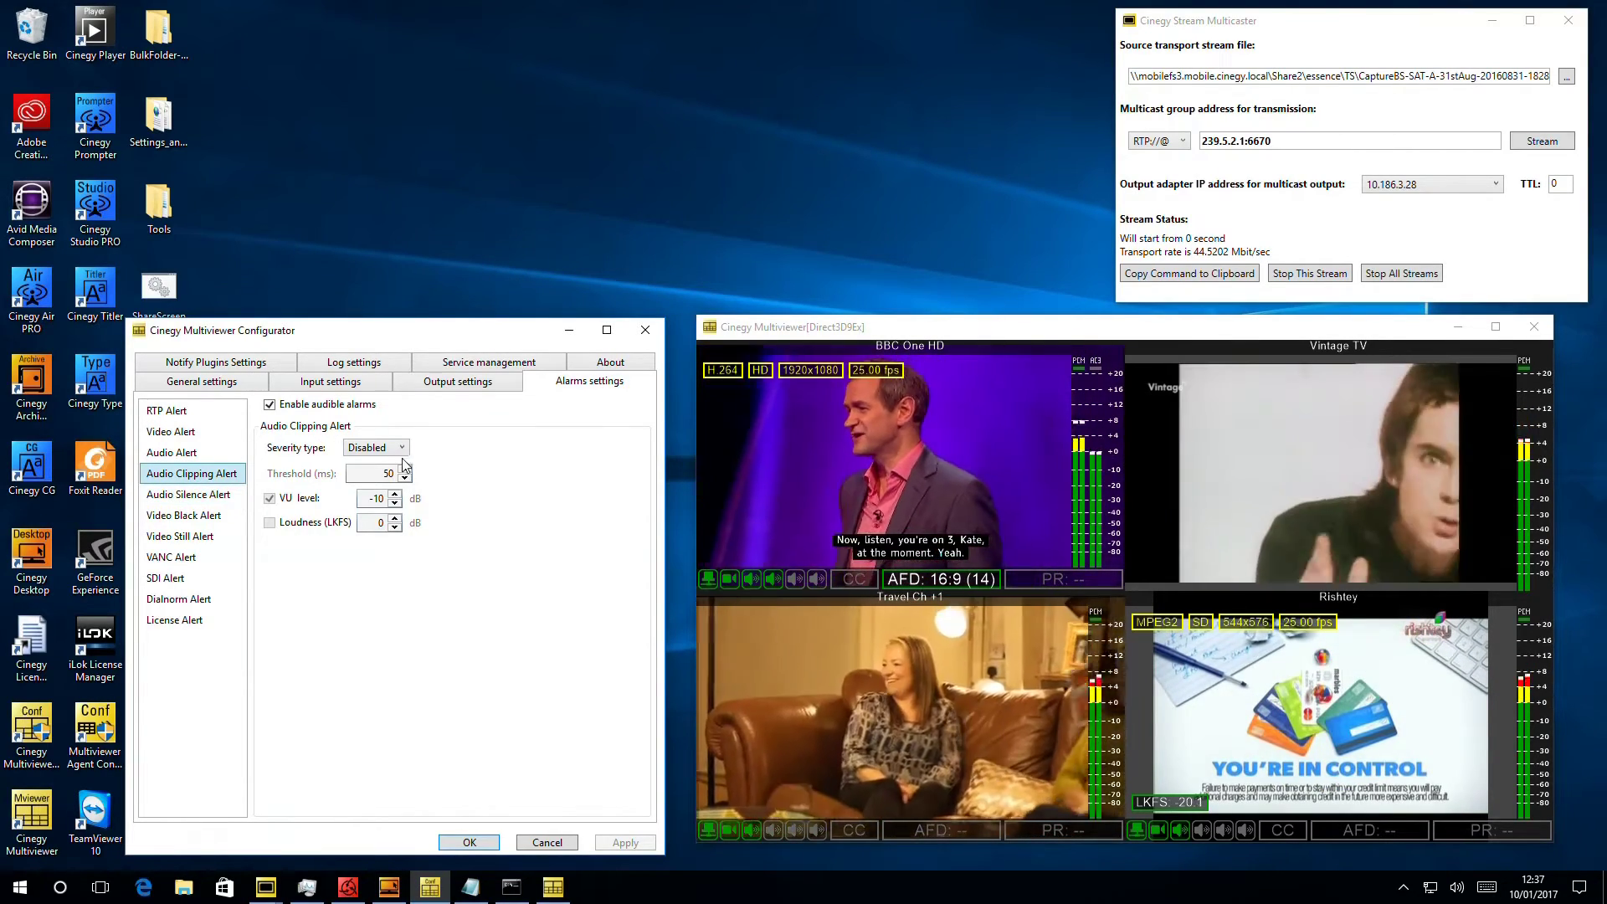
click(397, 450)
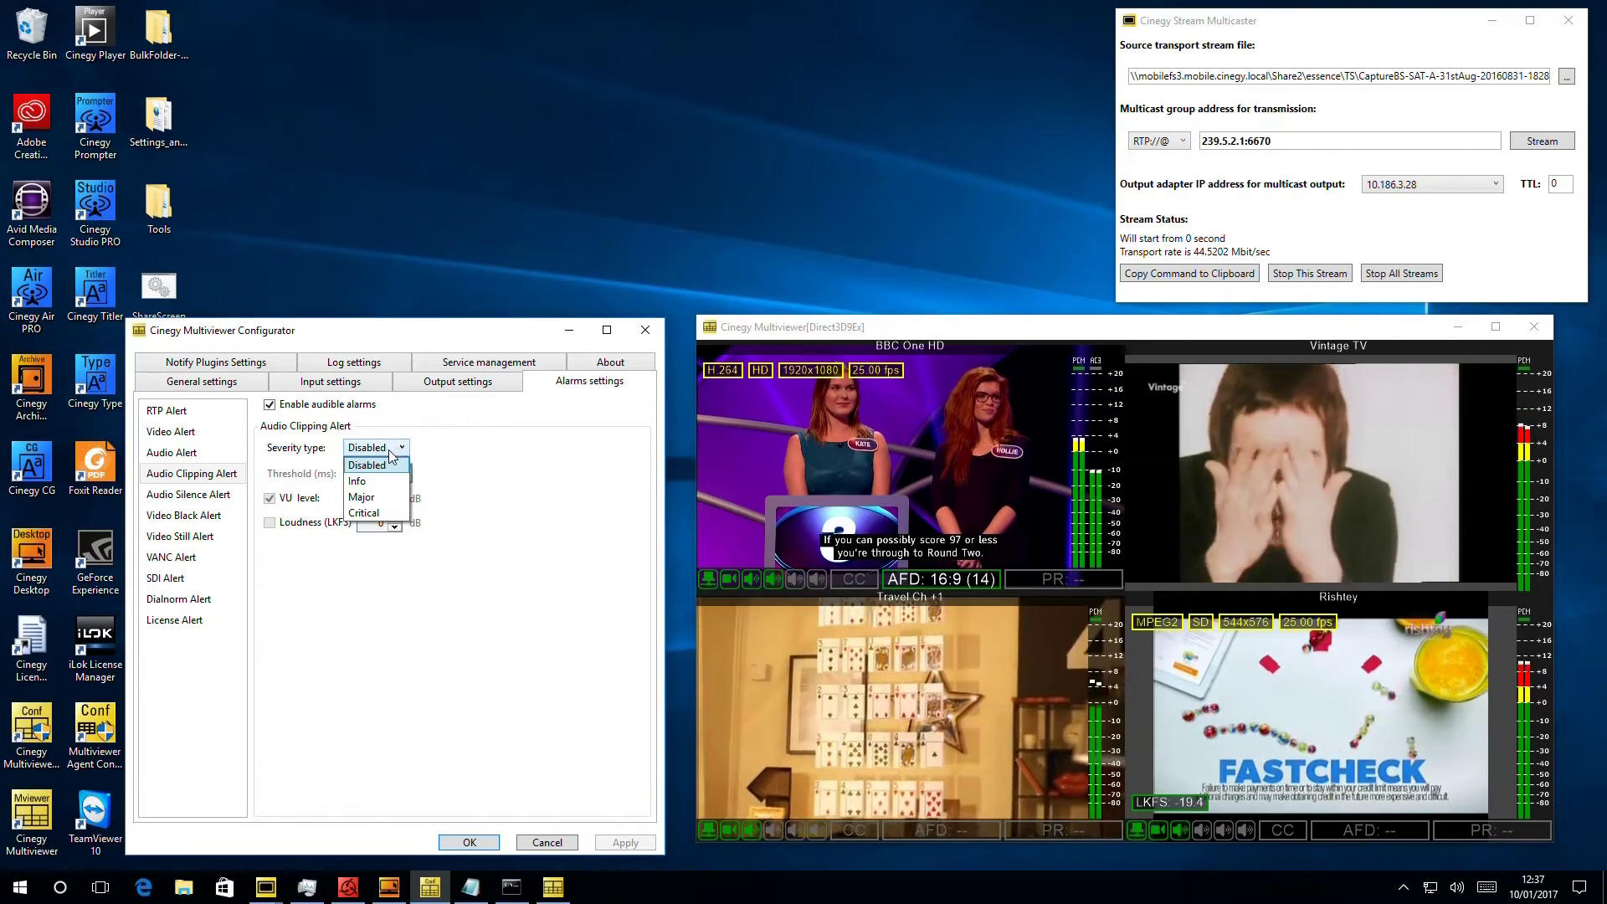
click(397, 497)
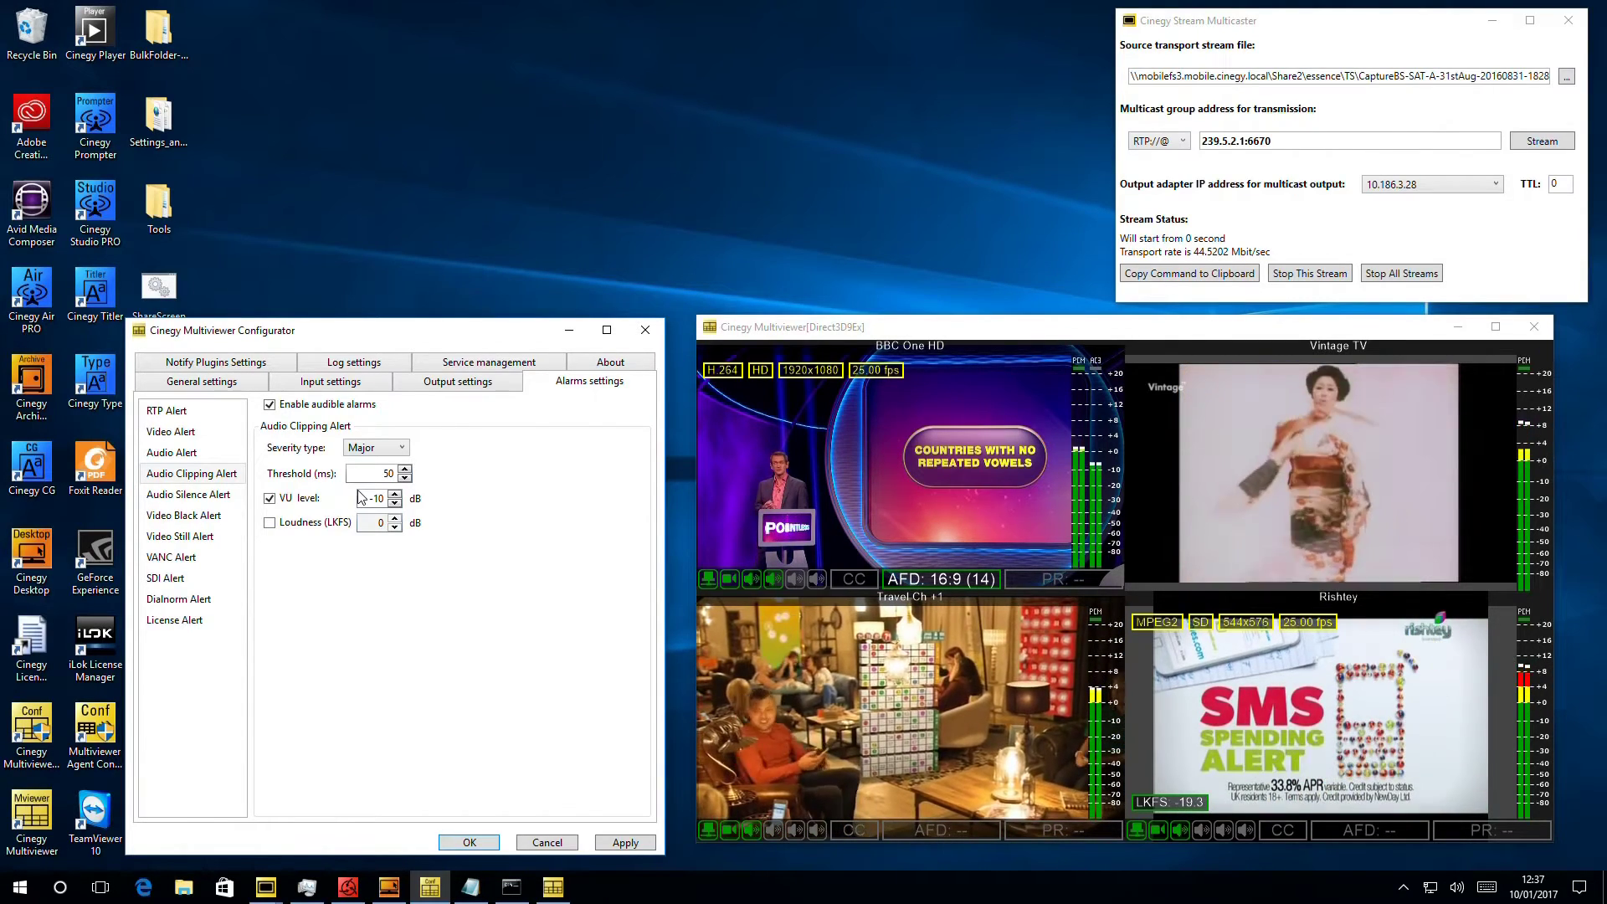
click(643, 843)
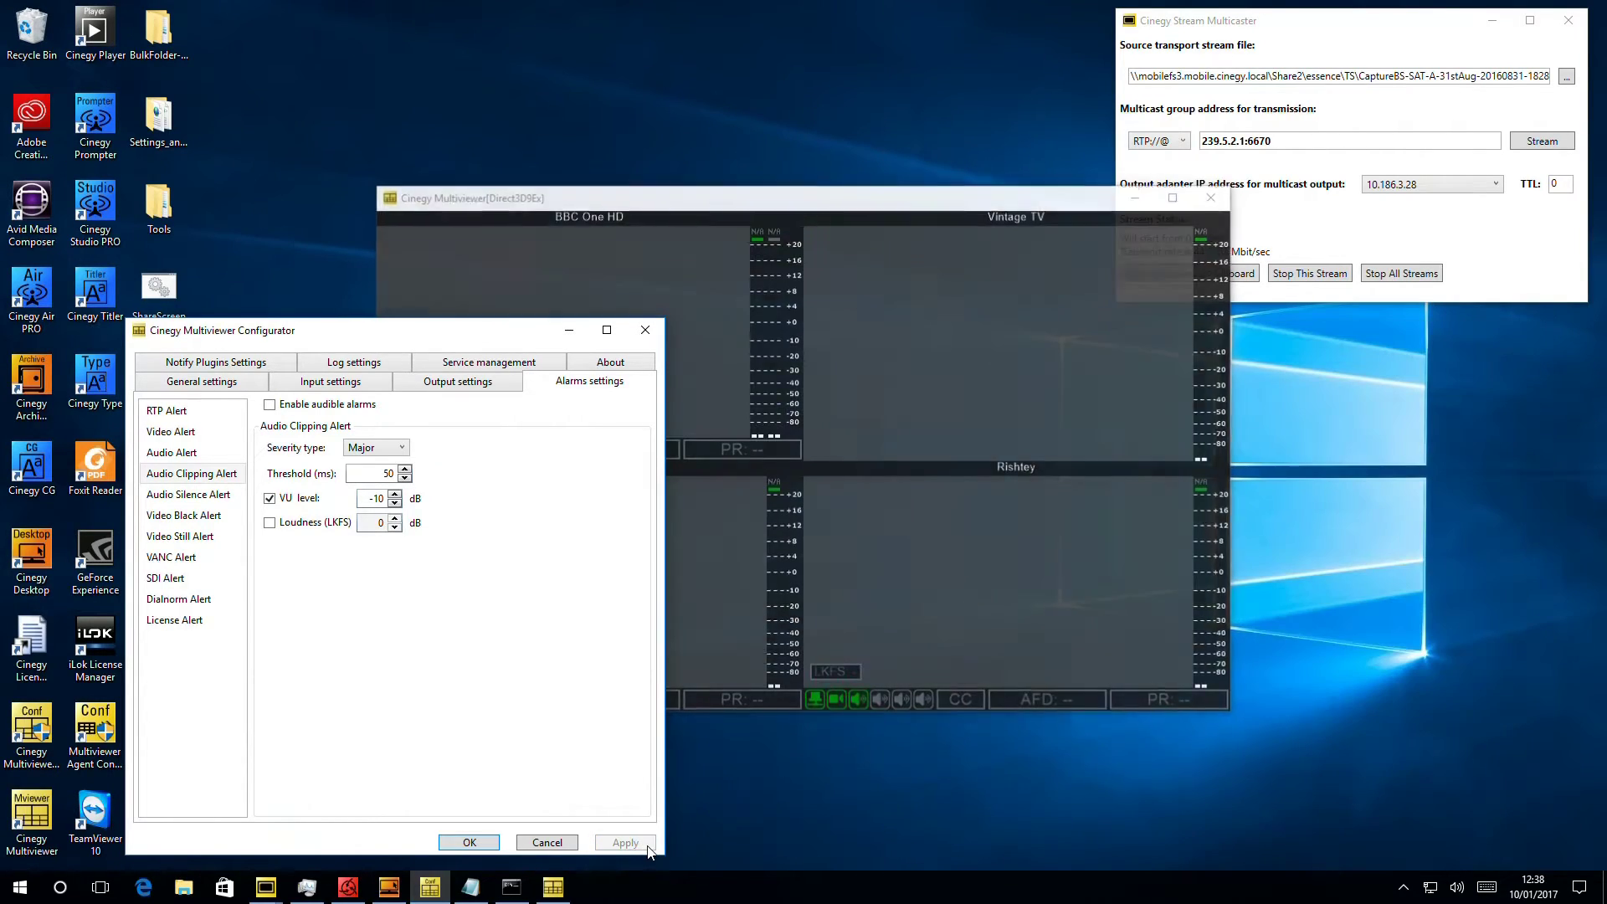
drag(569, 202, 907, 329)
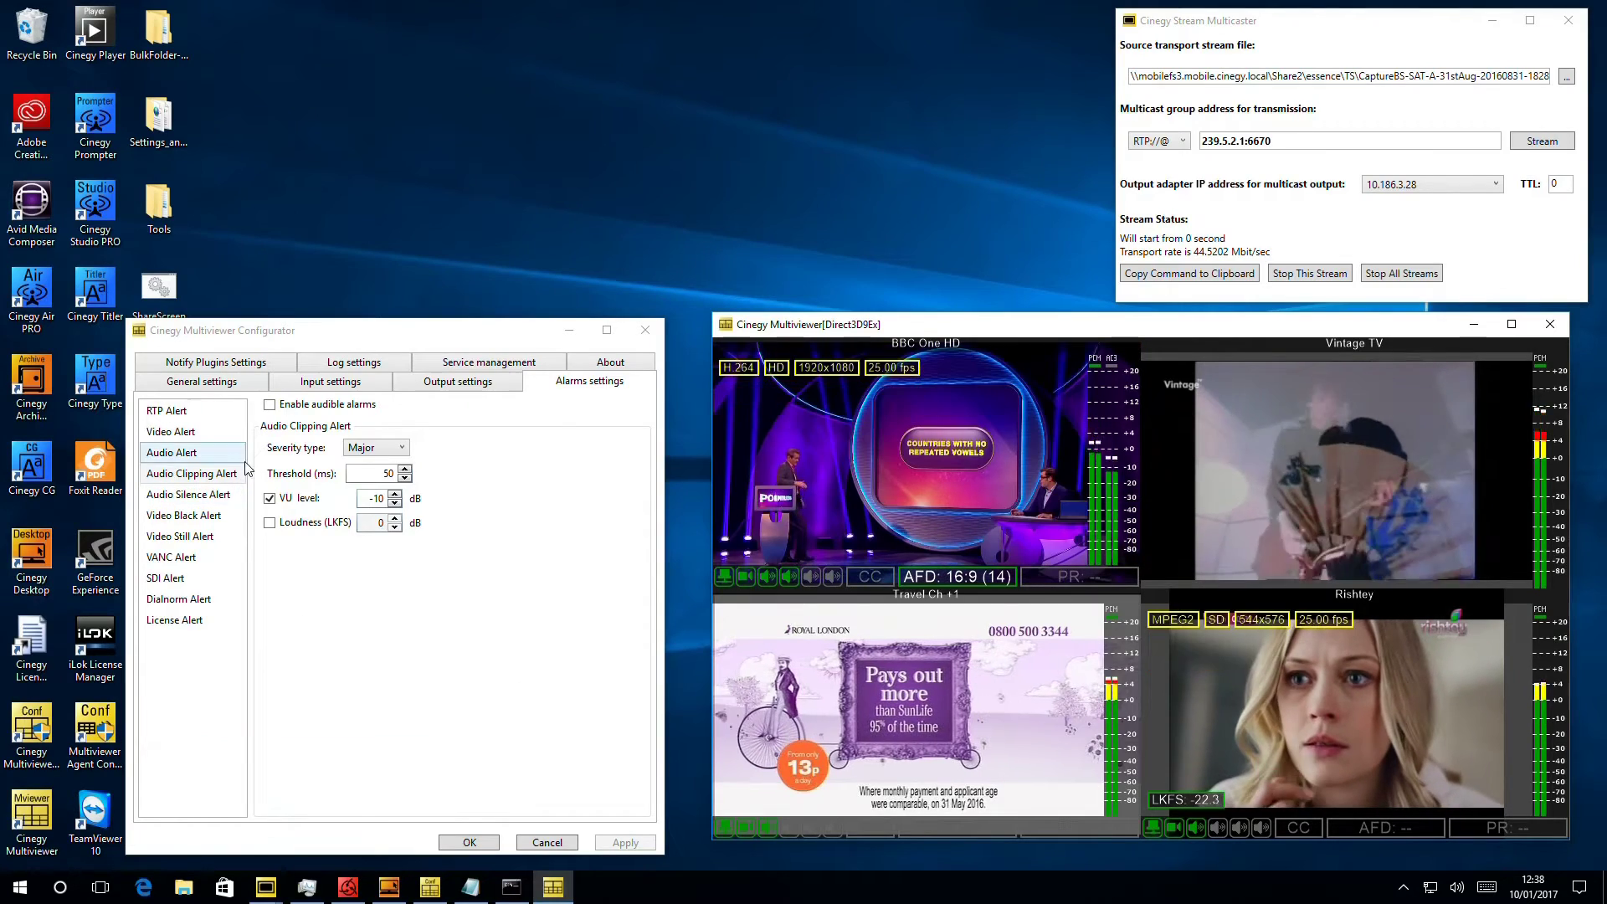
click(331, 381)
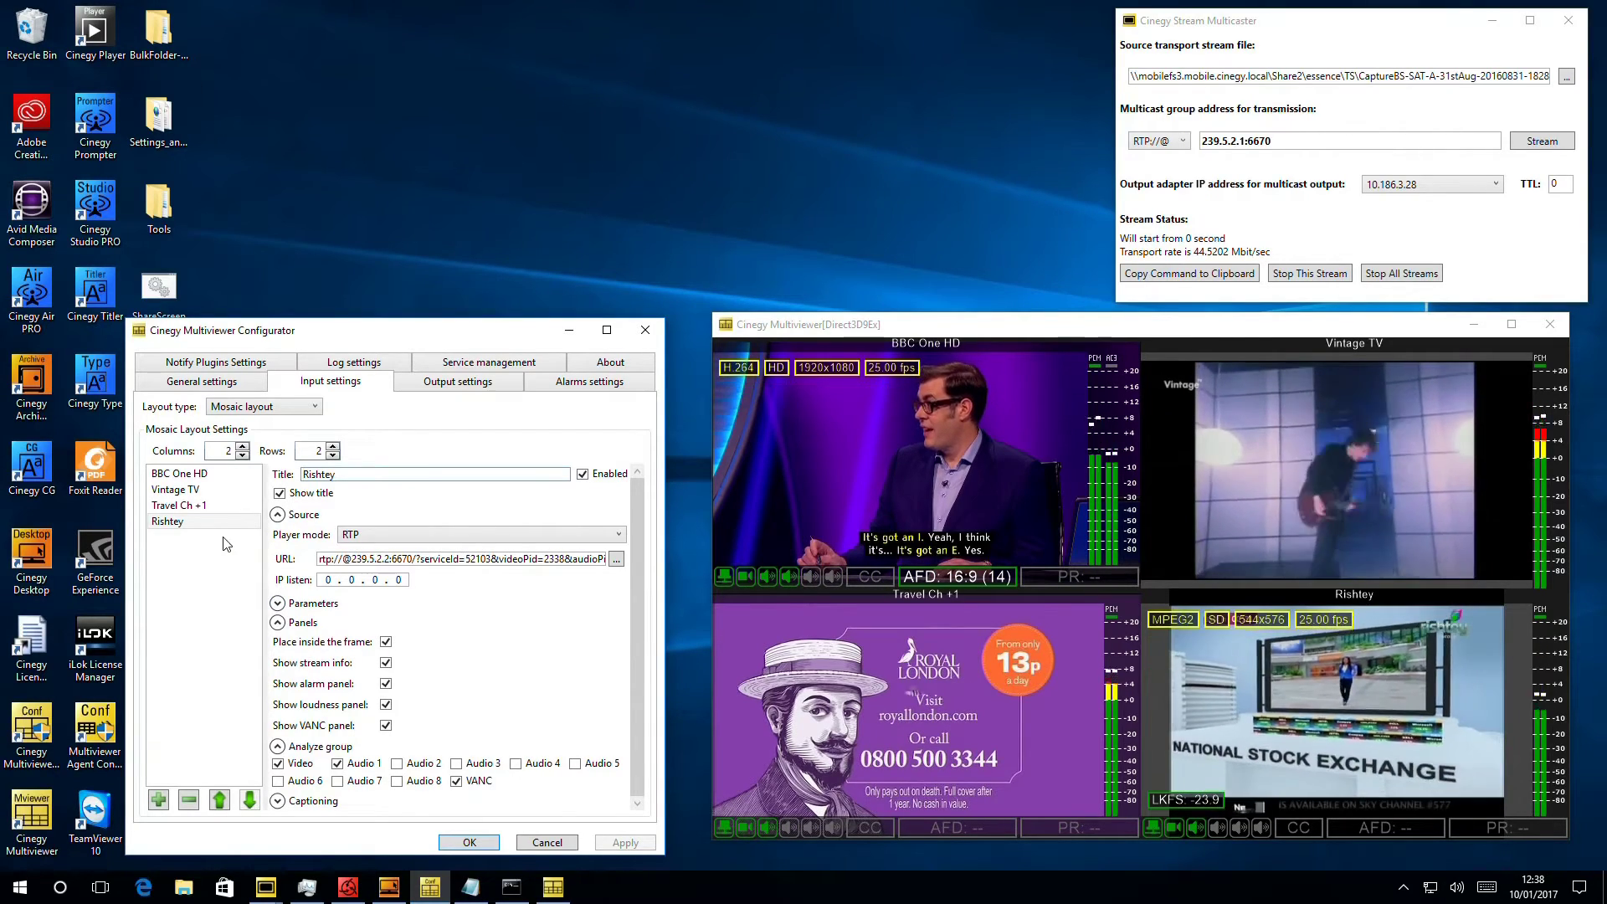
Uncheck Audio 1 in the Analyze group for Rishtey and apply the change.
click(337, 763)
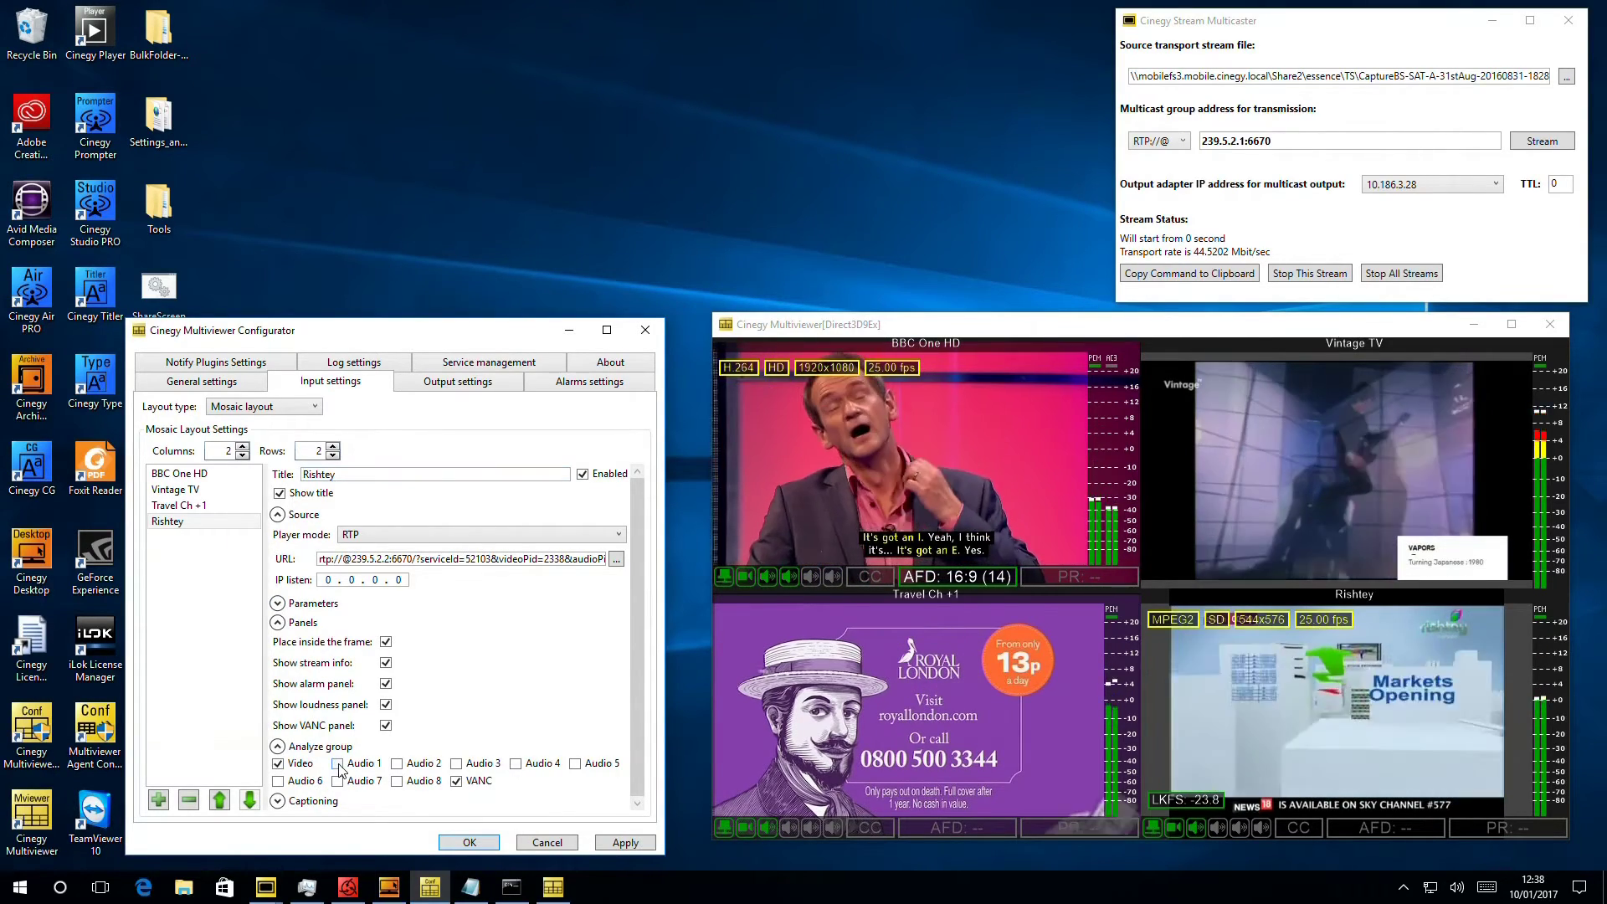
click(622, 843)
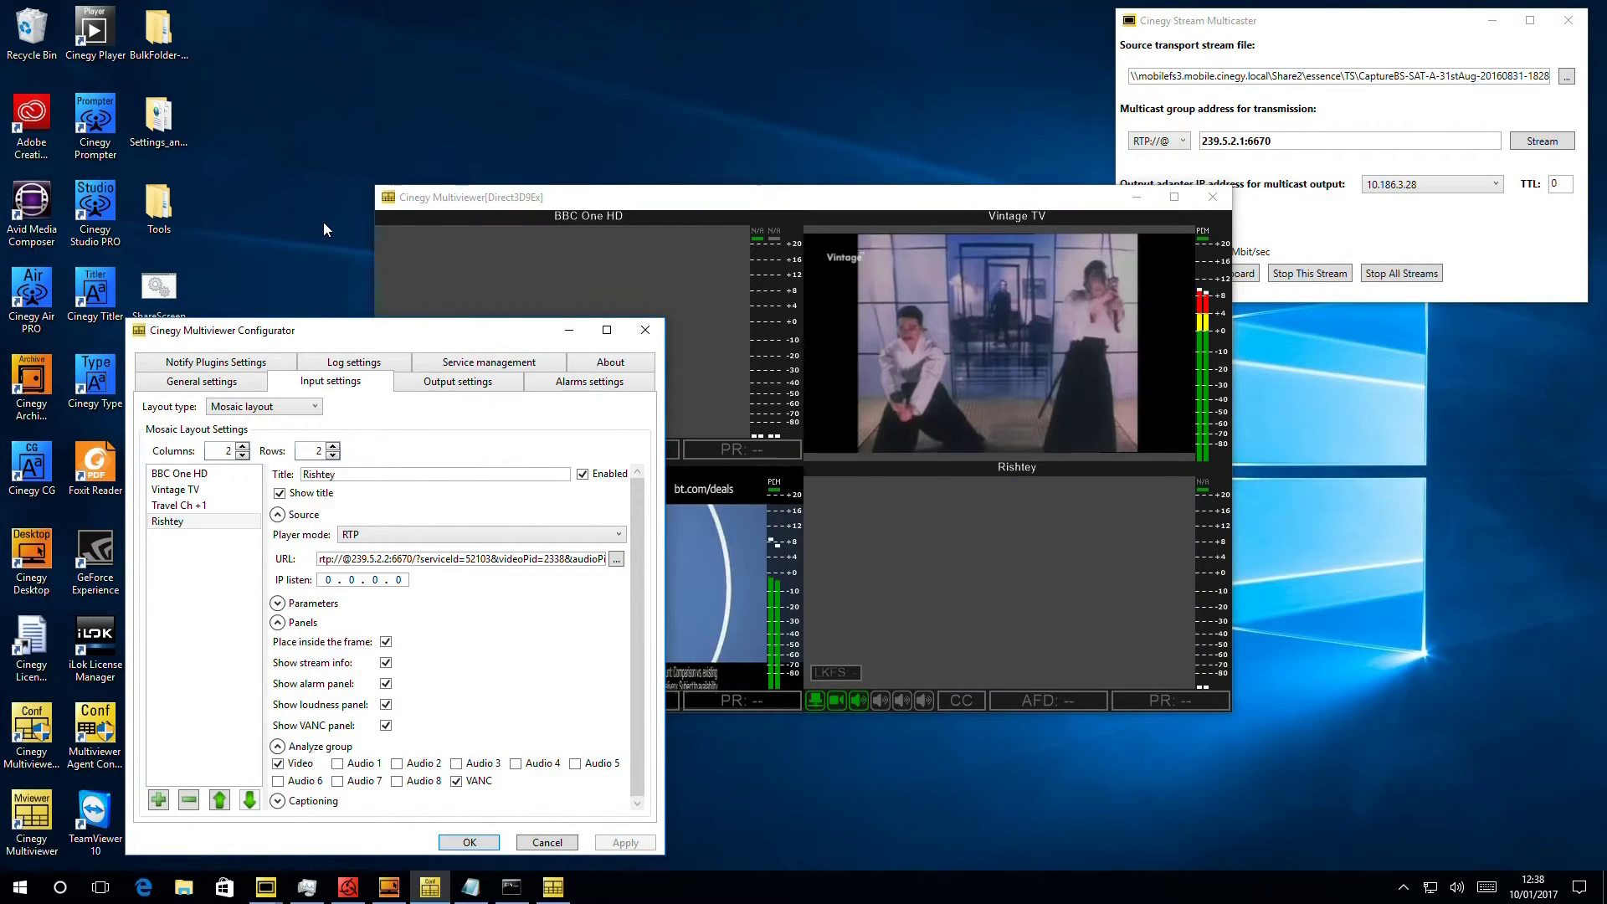
drag(617, 202, 954, 348)
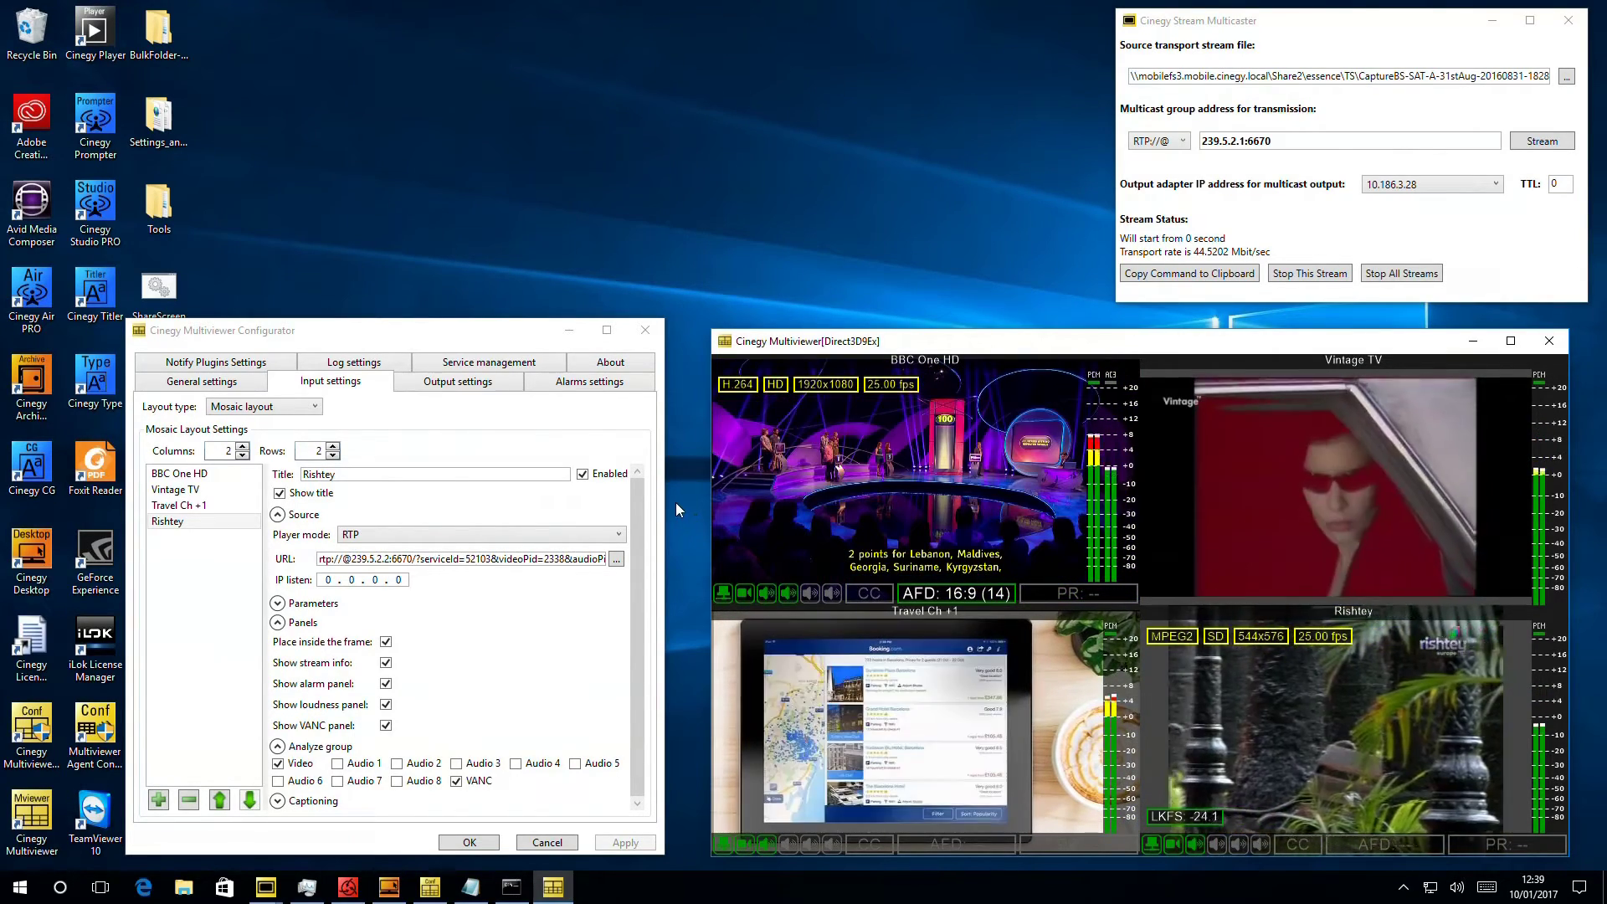
In Notify Plugins settings, set SMS notification severity to Critical, then revert it to Disabled.
click(216, 368)
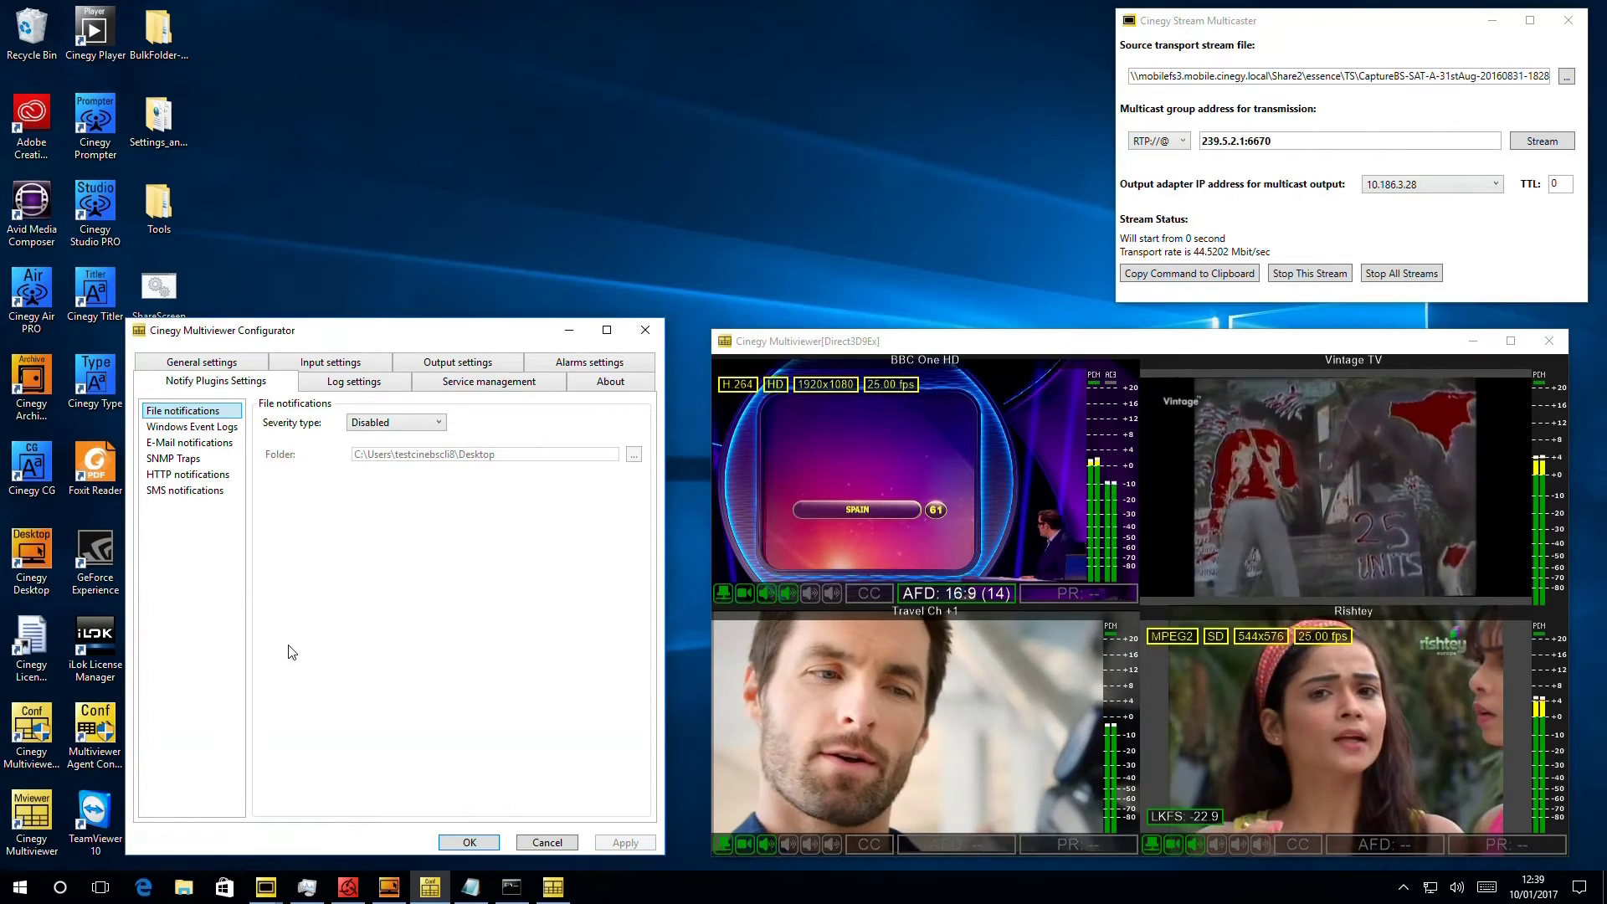
click(207, 495)
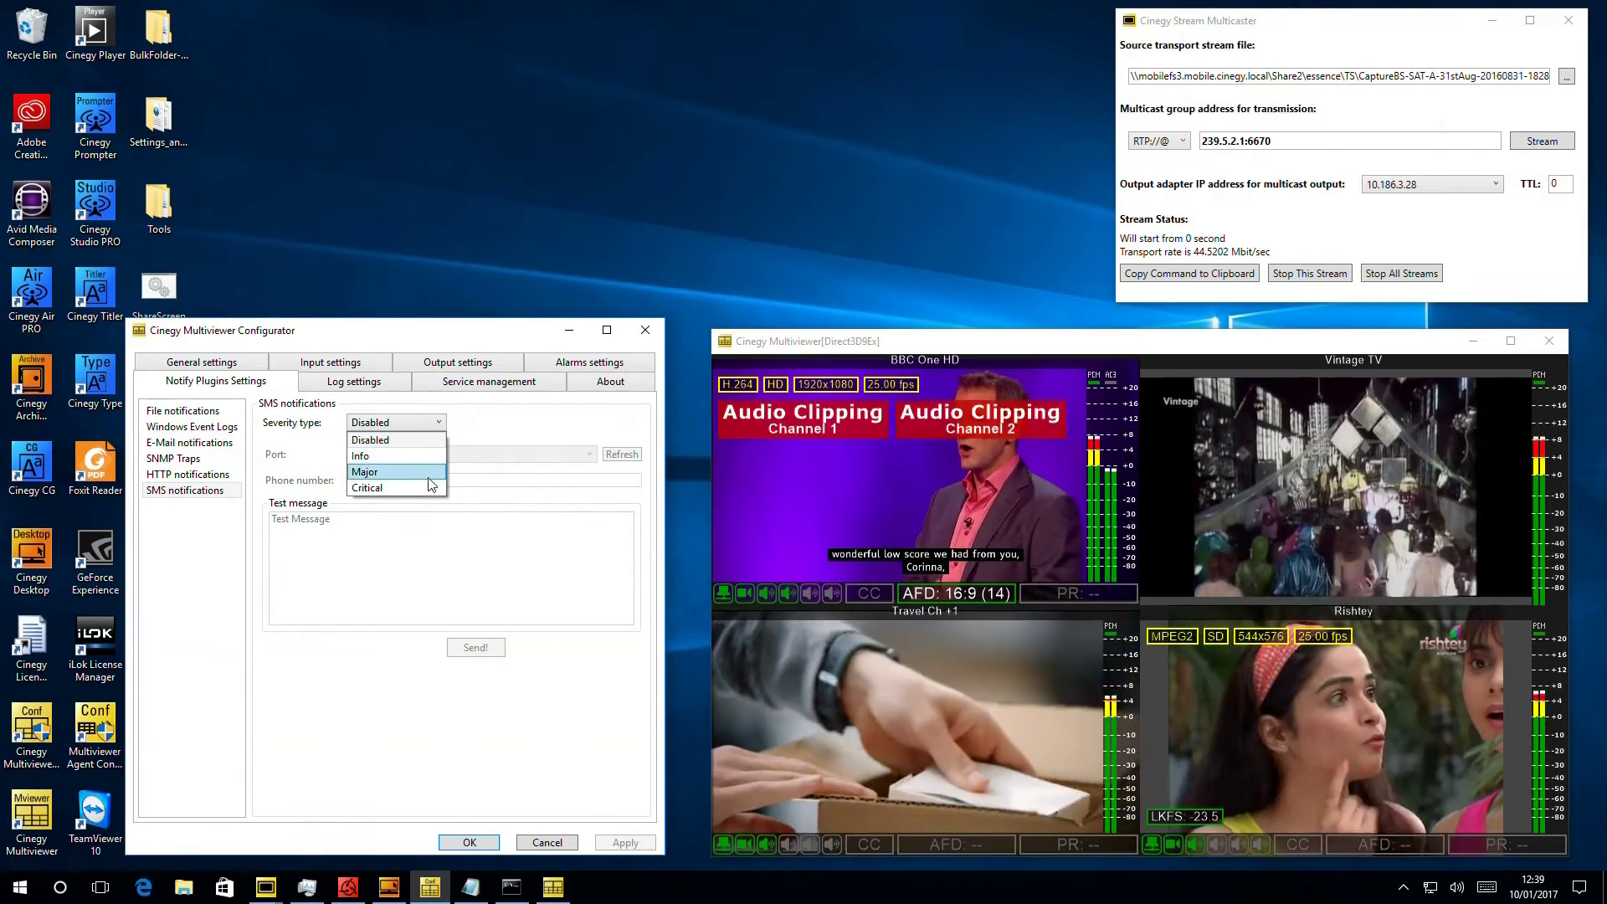
click(427, 486)
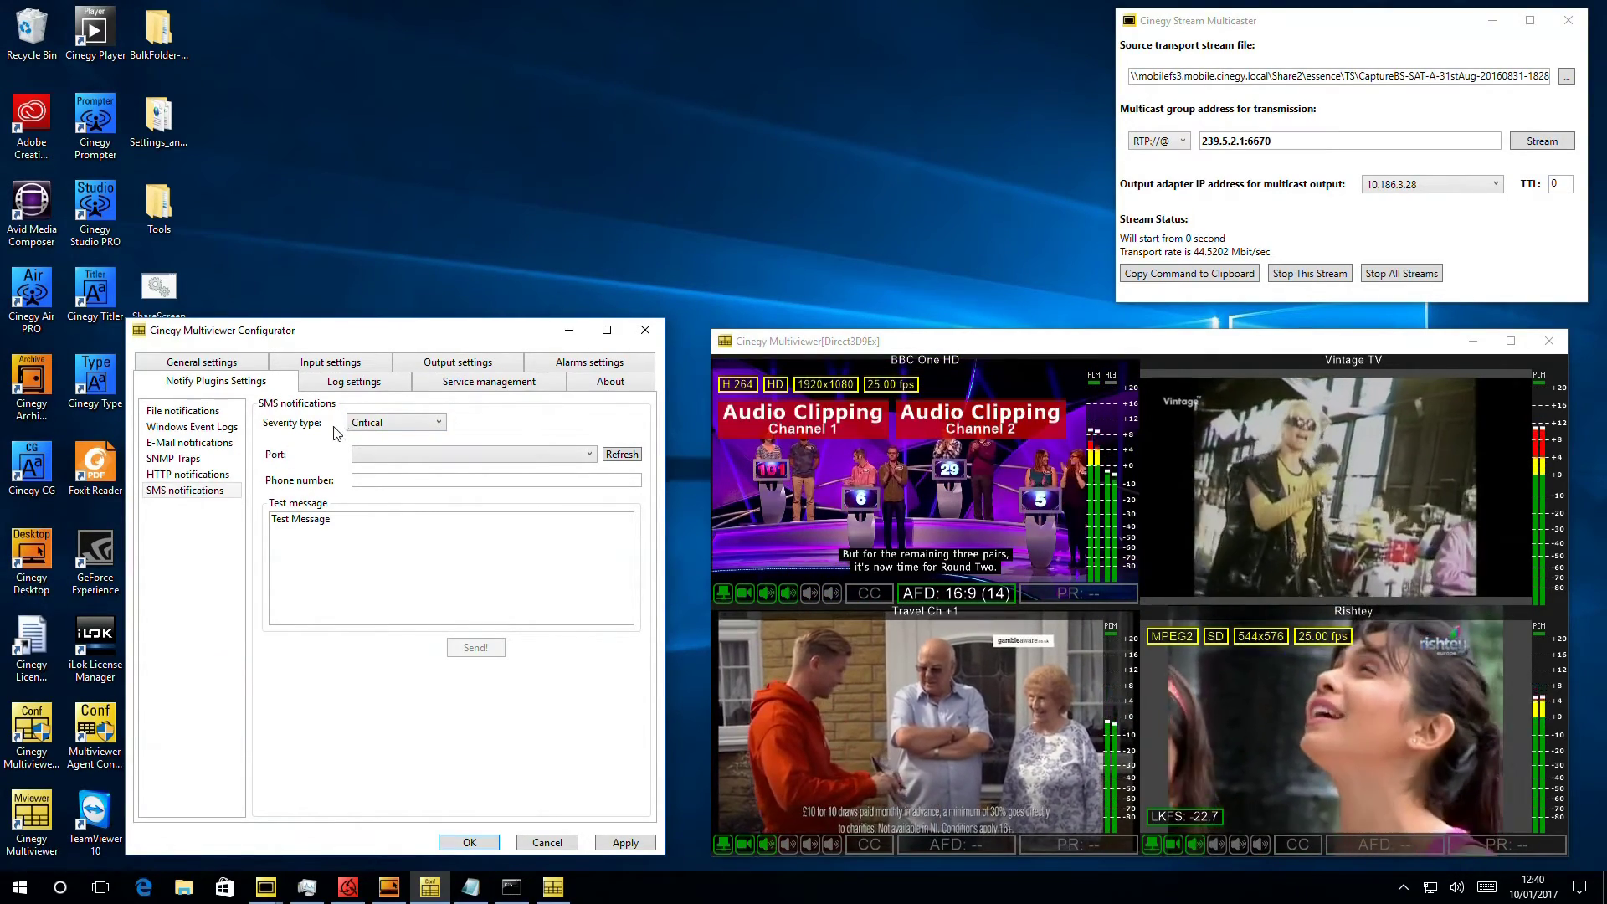
click(373, 423)
click(369, 441)
Set File notifications to Major severity and apply, creating a FileLog file on the desktop.
click(182, 410)
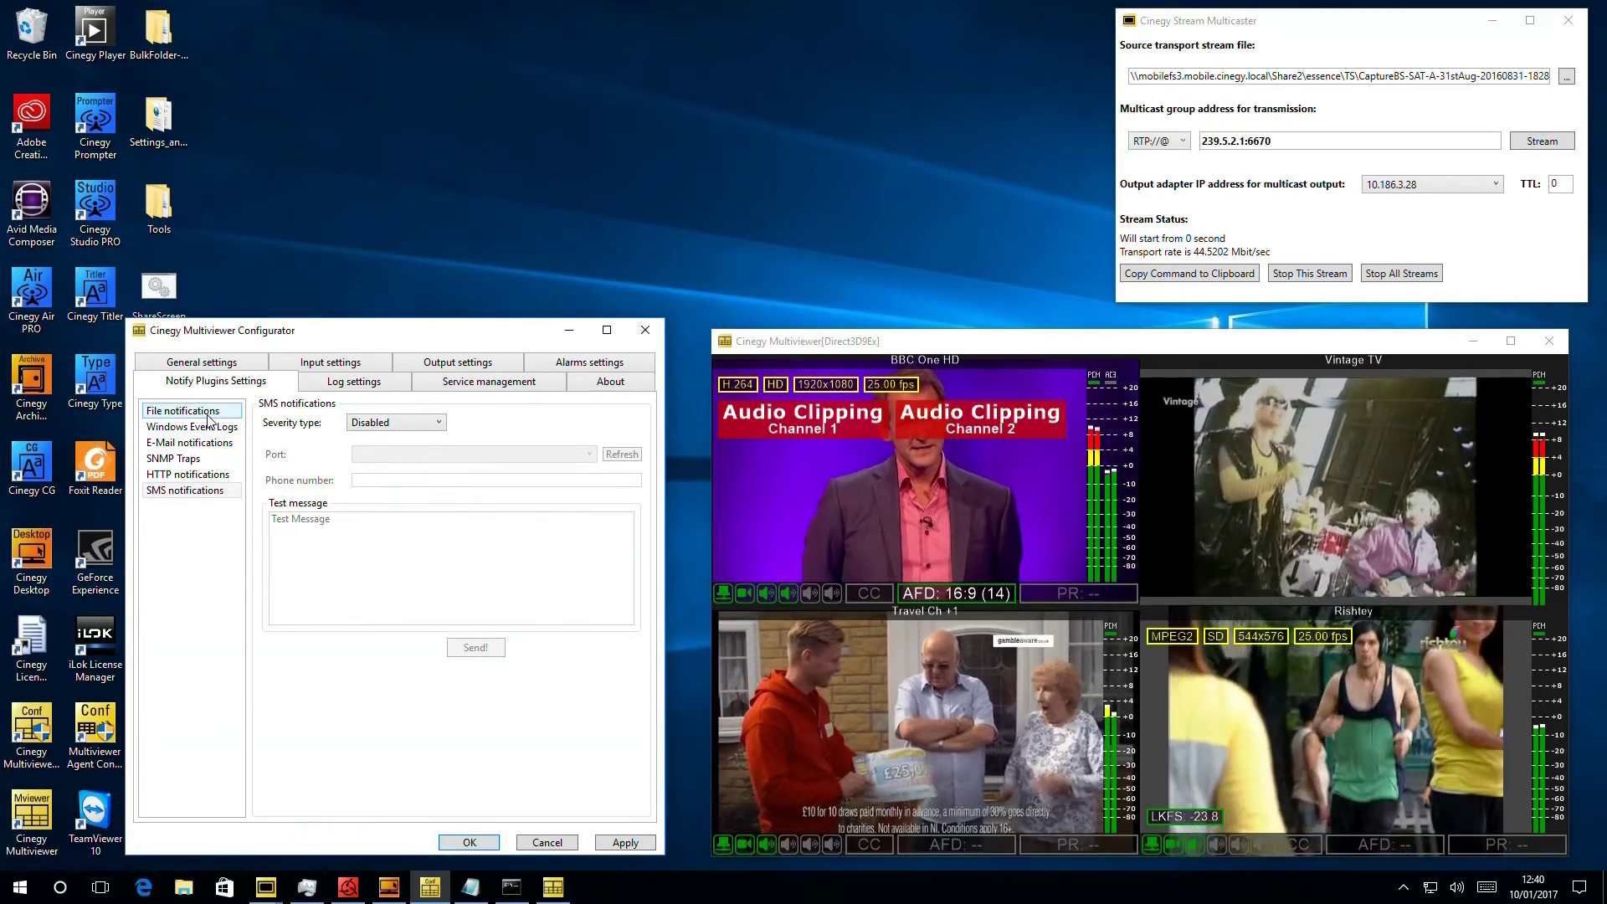
click(385, 421)
click(385, 473)
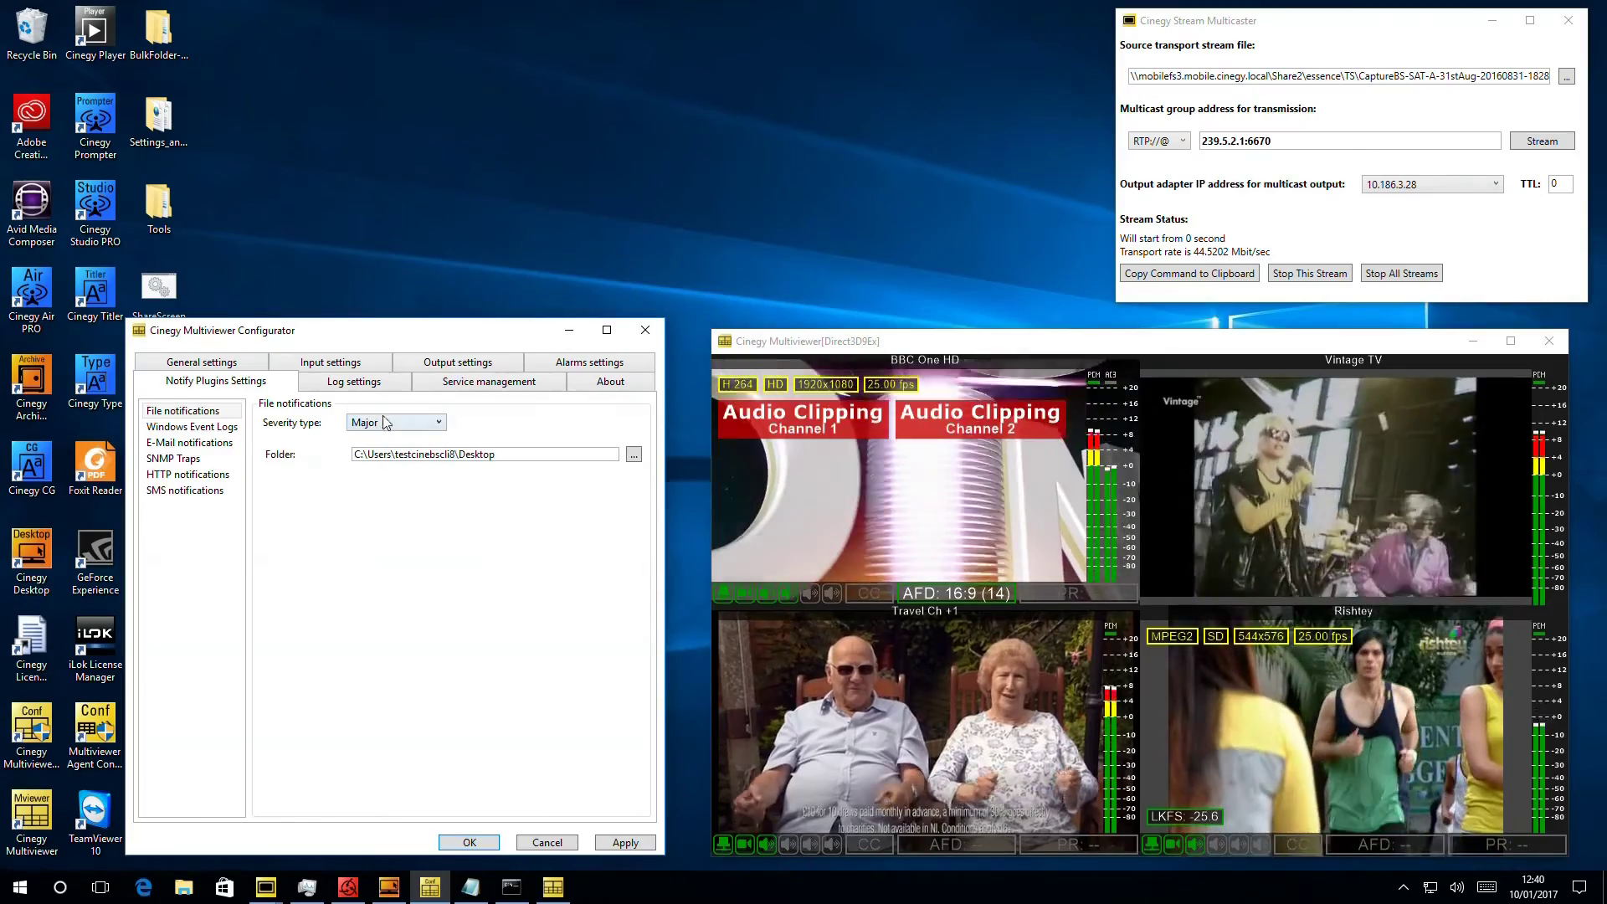
drag(329, 340, 400, 330)
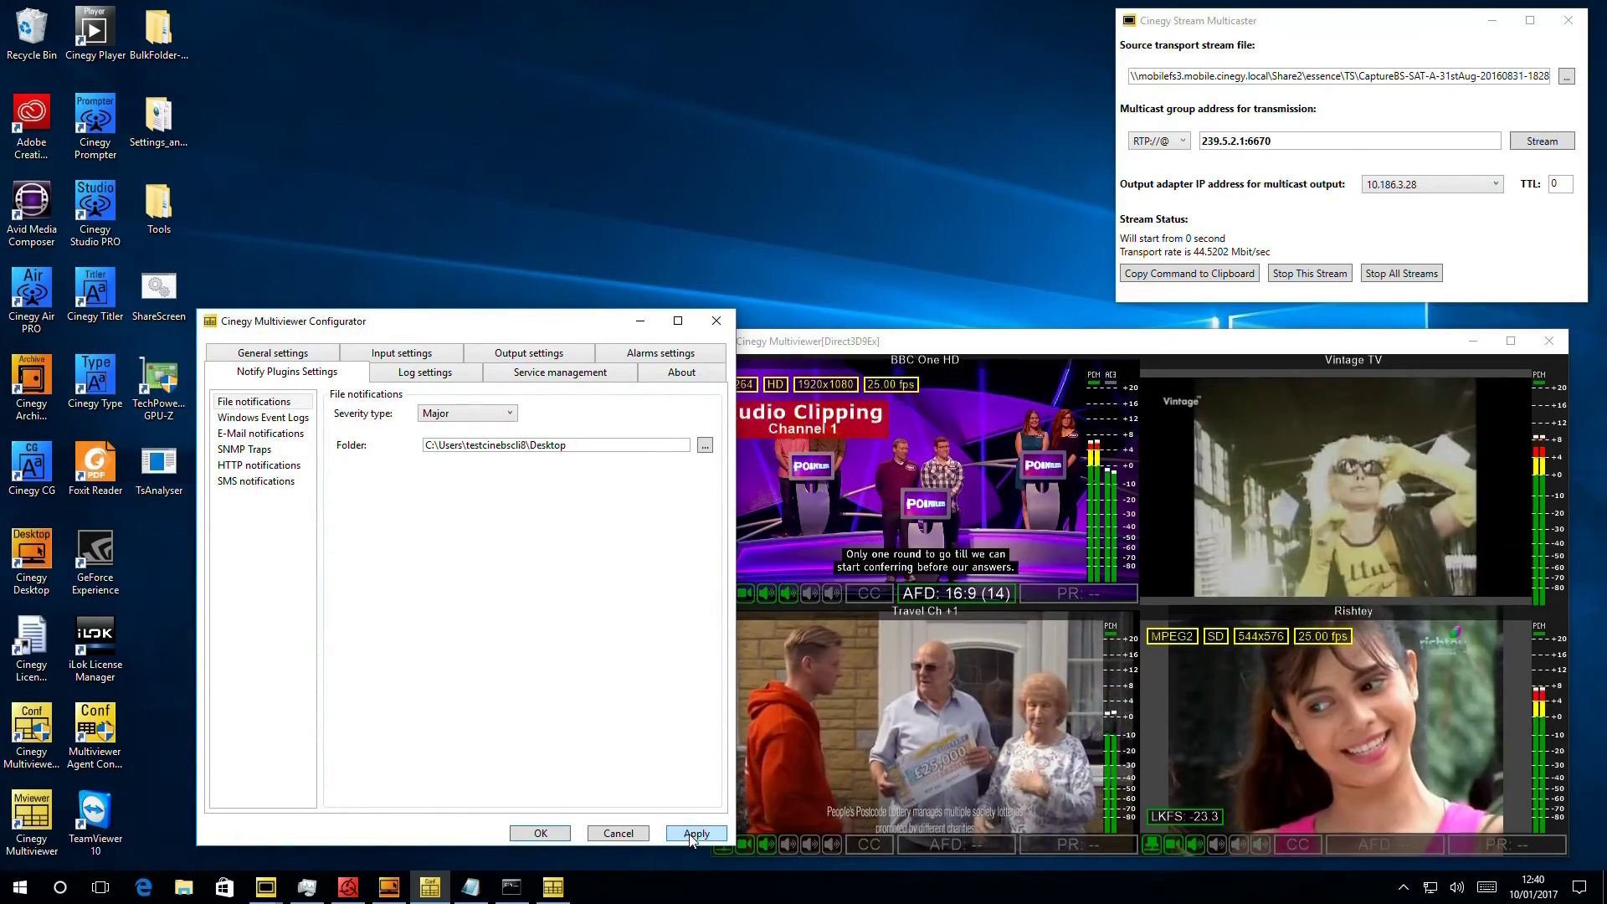
click(692, 837)
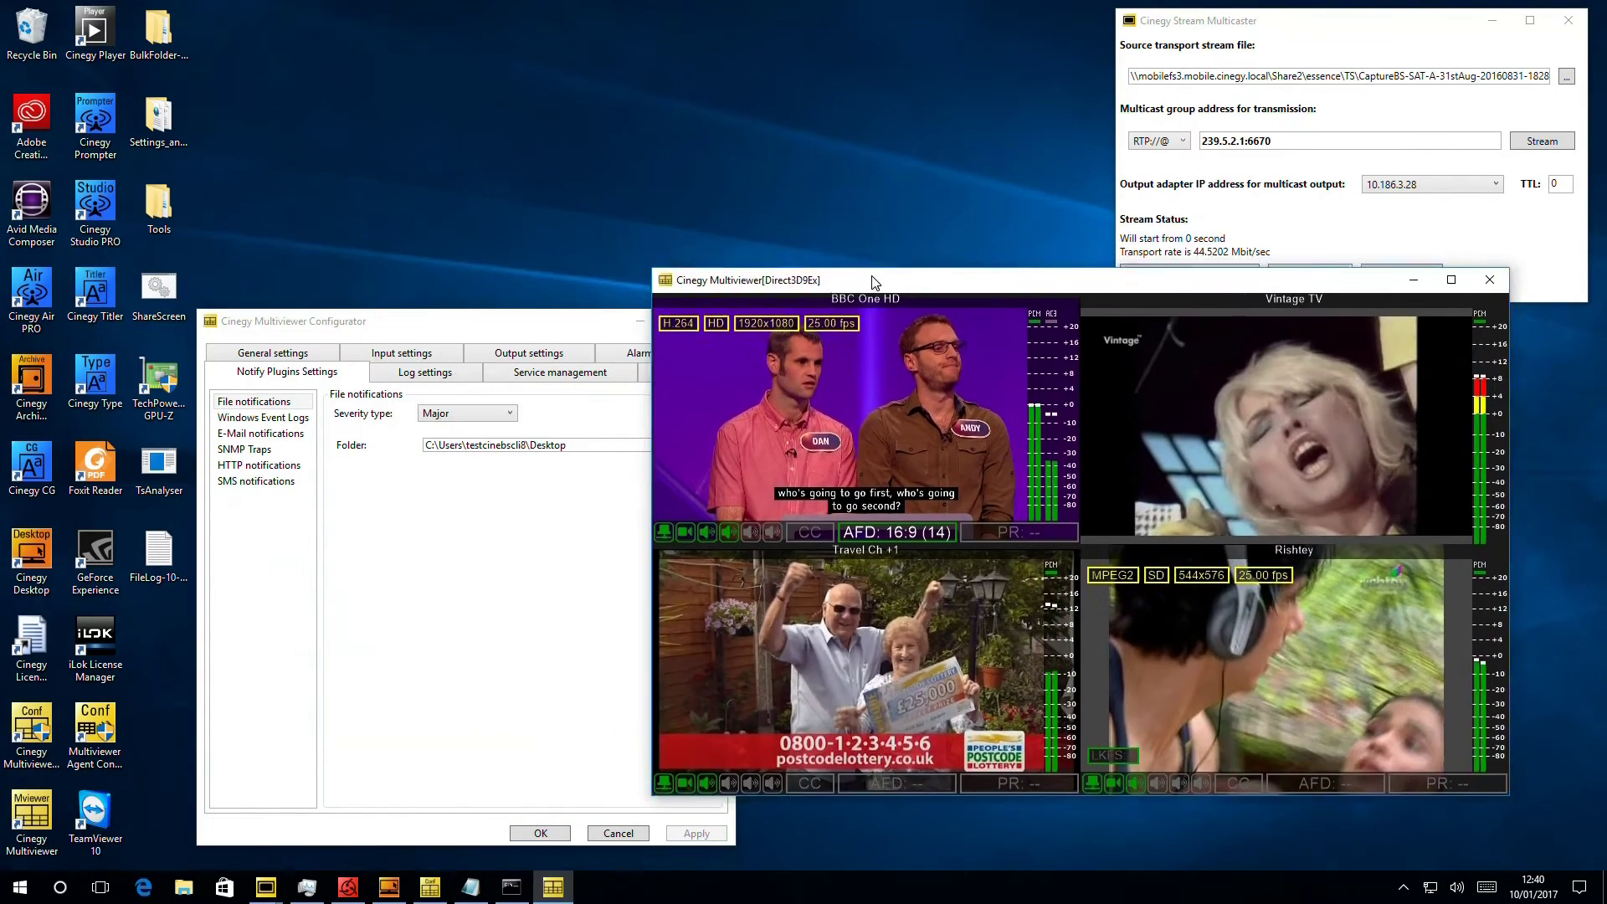
drag(875, 282, 984, 320)
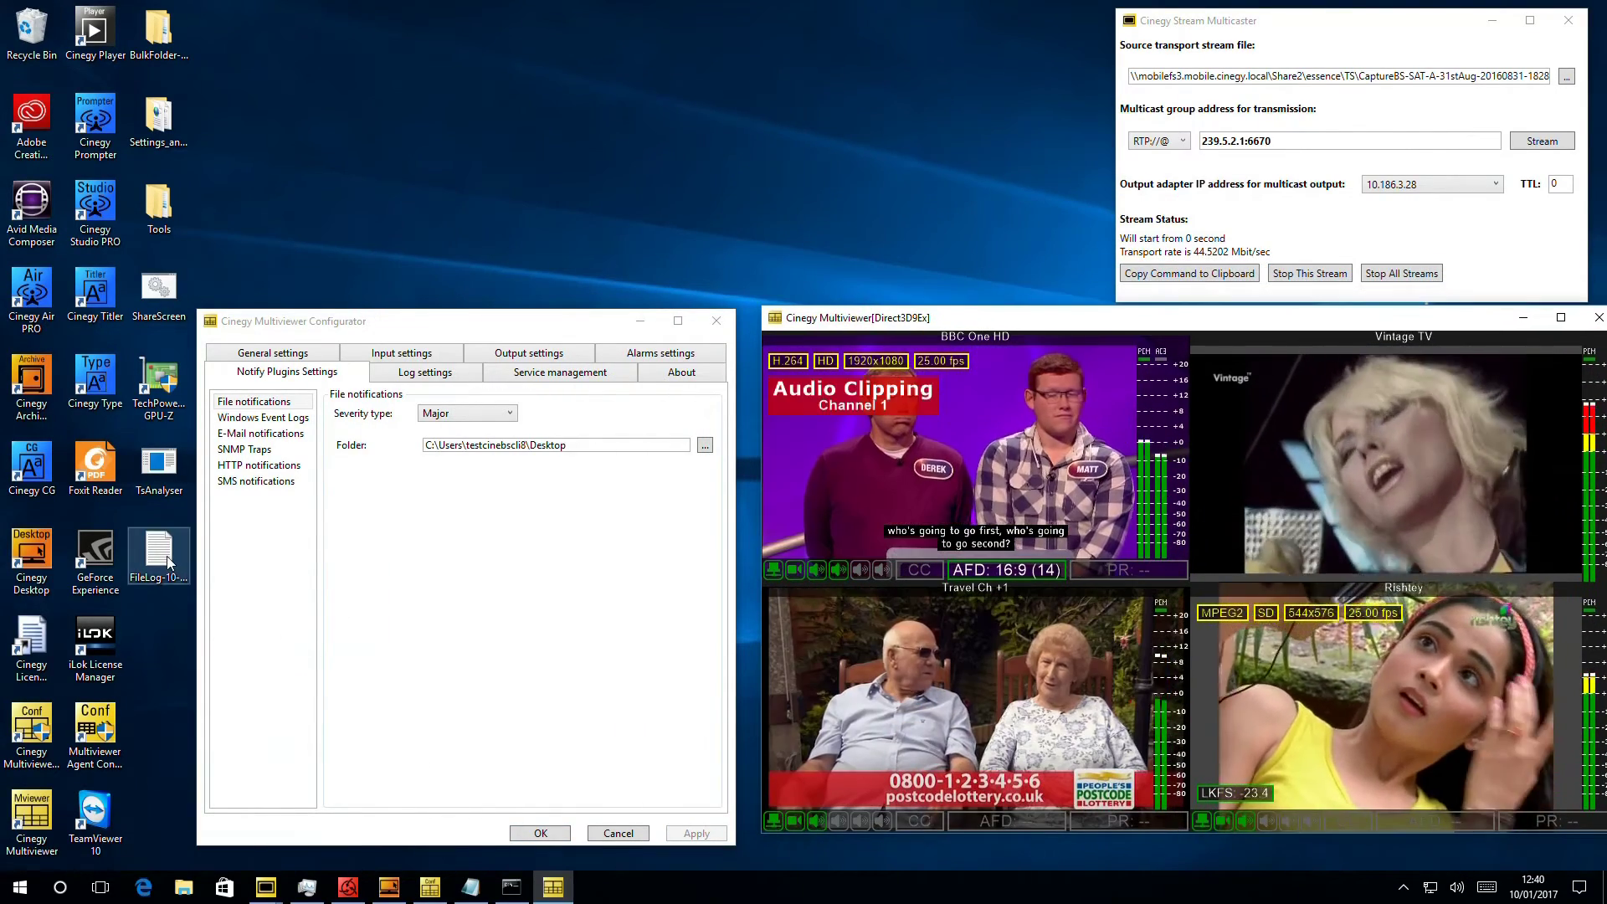
click(168, 561)
Open the FileLog in Notepad, read the Audio Clipping and CLEARED entries, then close it.
double_click(169, 561)
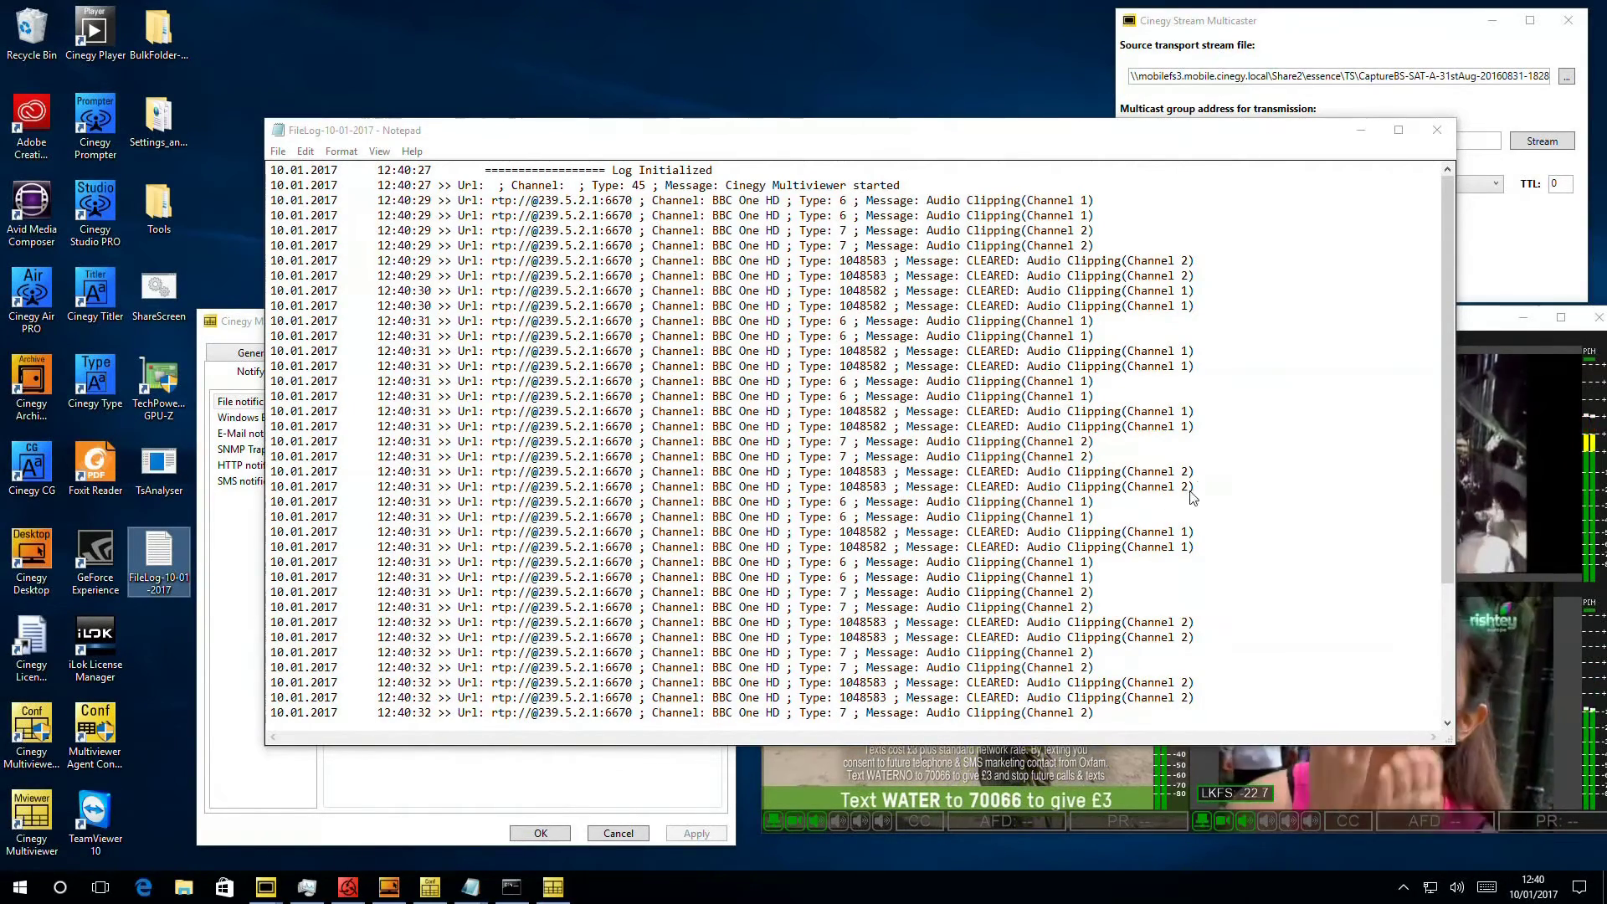
scroll(1232, 510, down, 4)
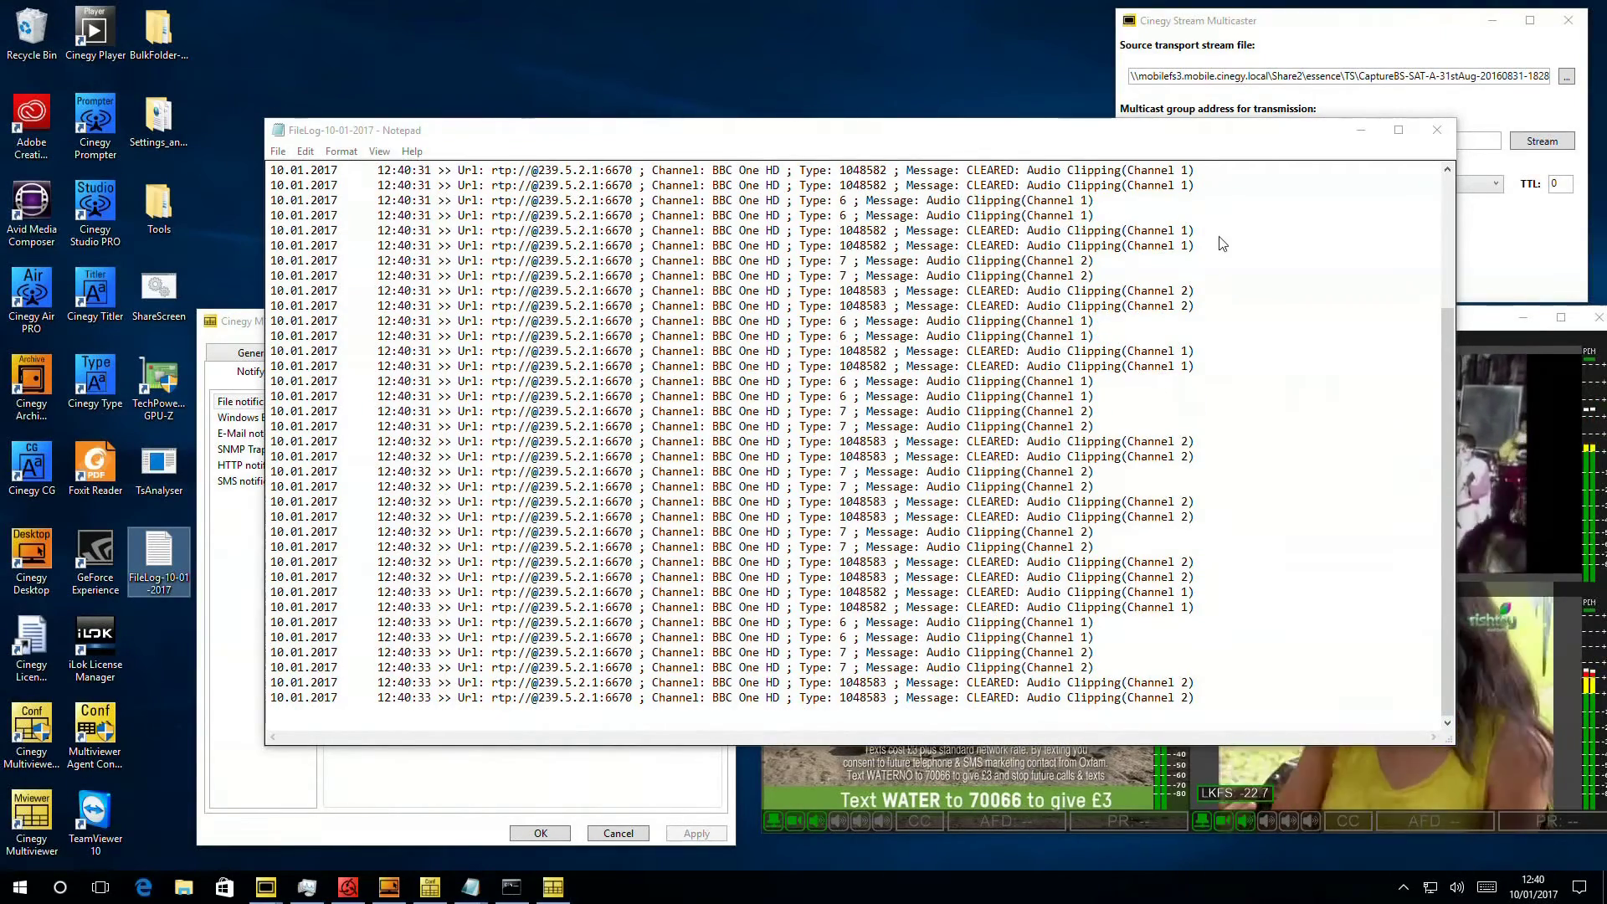
click(1439, 132)
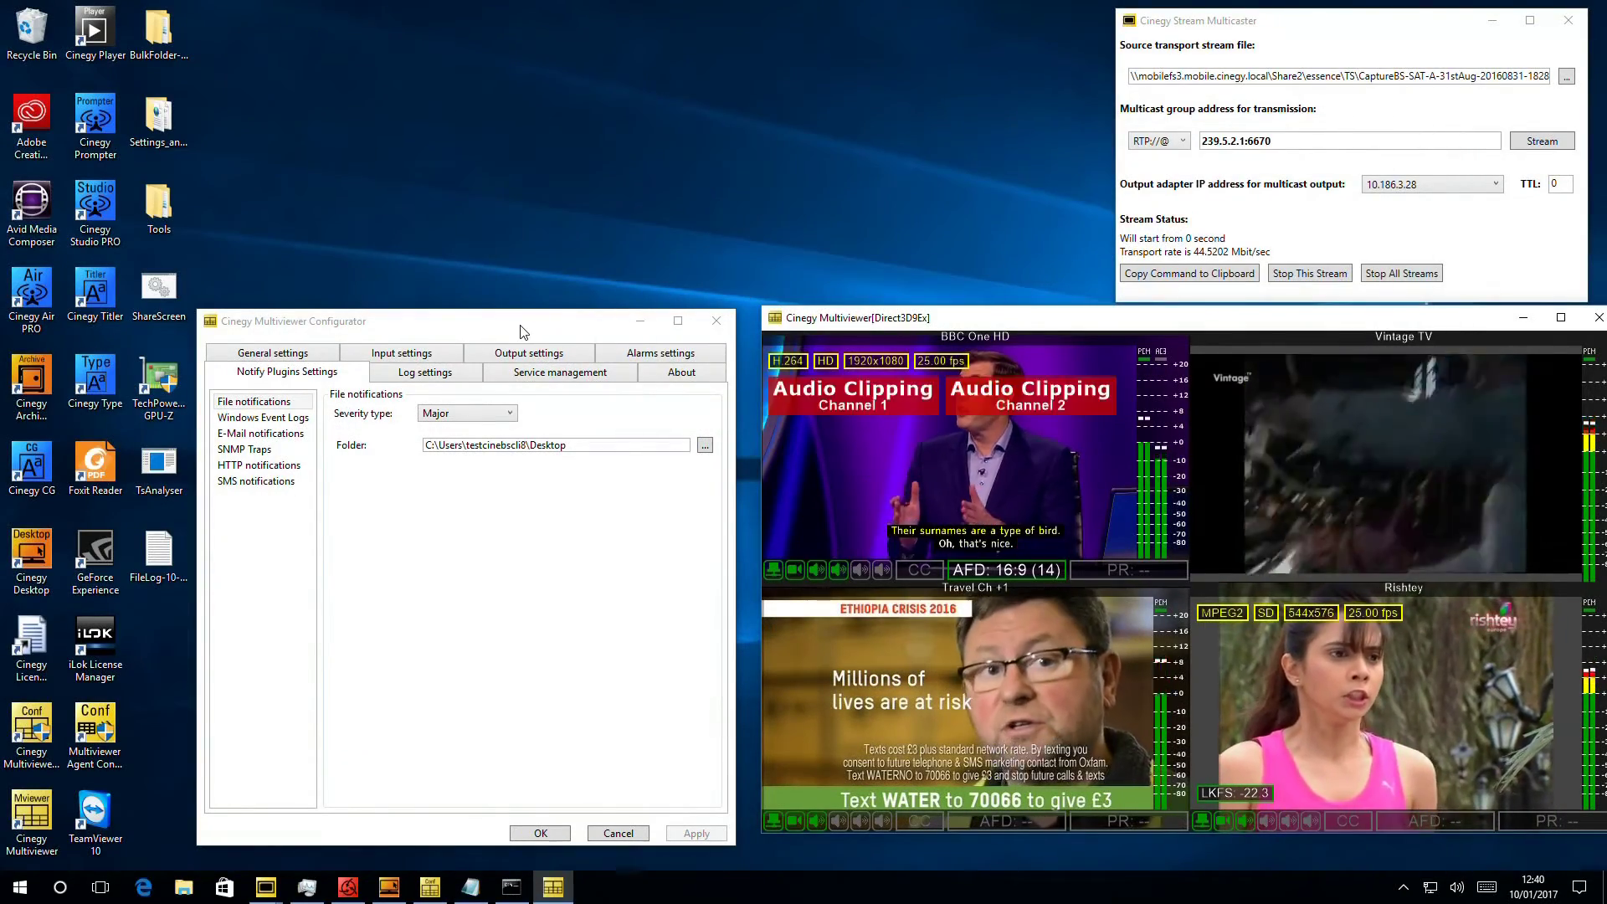